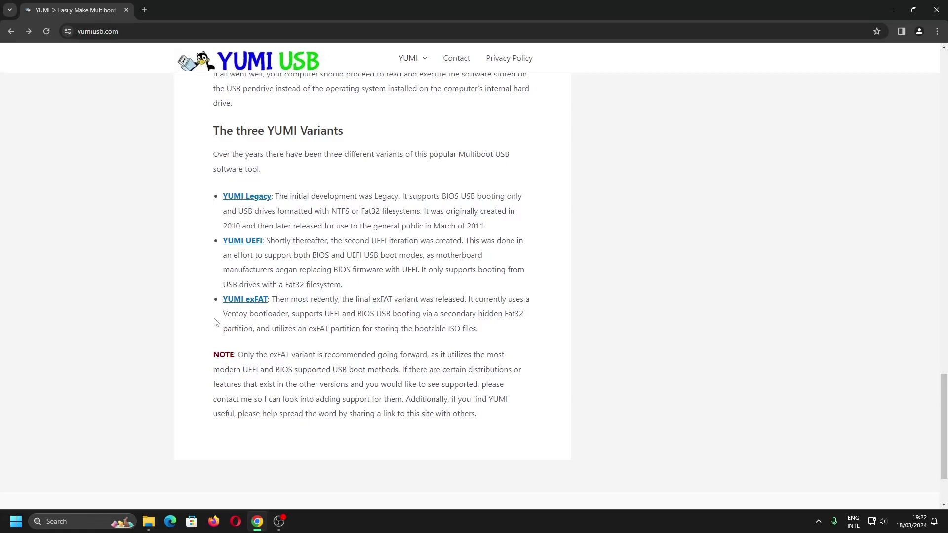
Open the YUMI exFAT variant's page in a new tab and download YUMI-exFAT-1.0.2.5.exe from it
middle_click(245, 300)
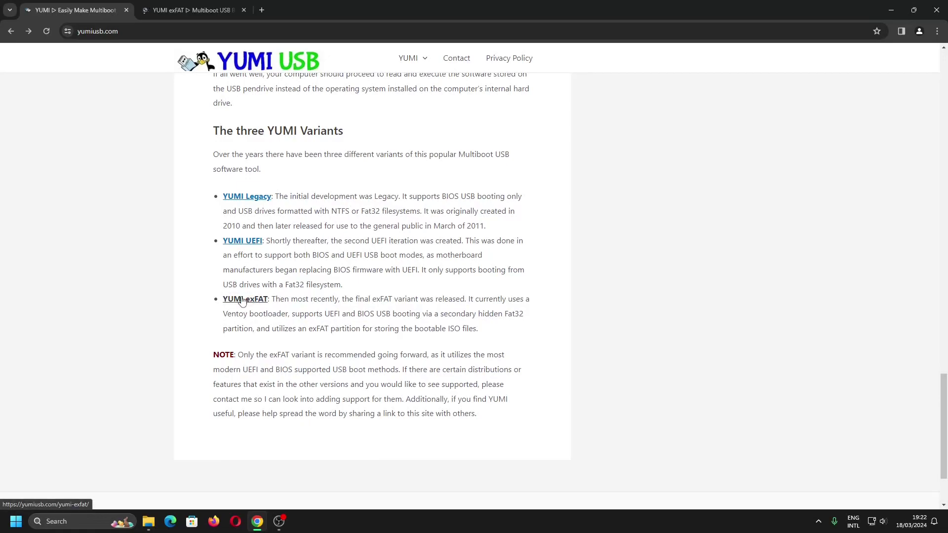
click(193, 10)
scroll(375, 328, down, 20)
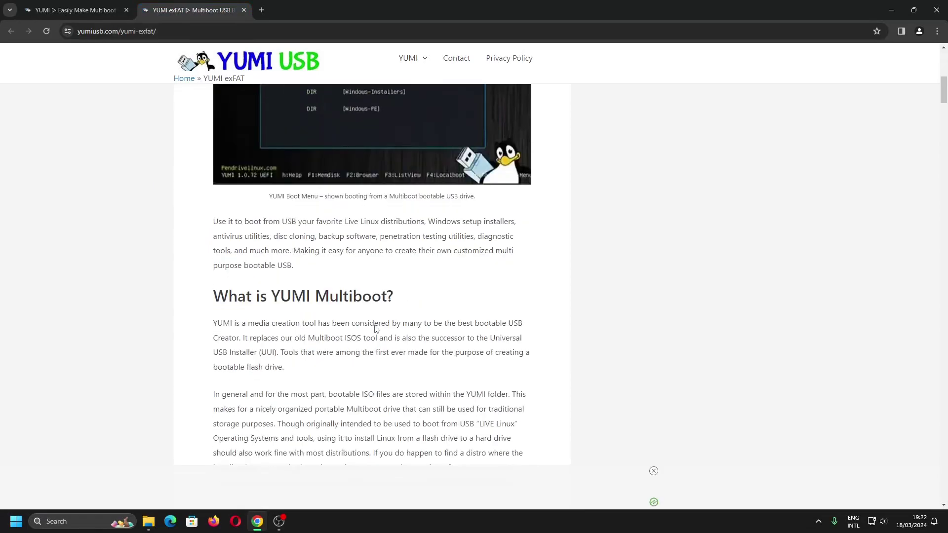
scroll(375, 326, down, 15)
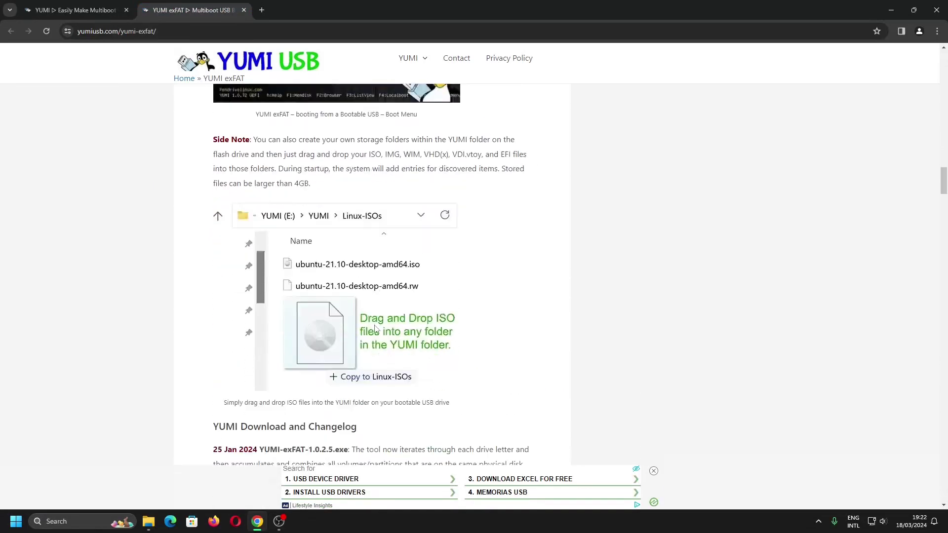
scroll(375, 326, down, 2)
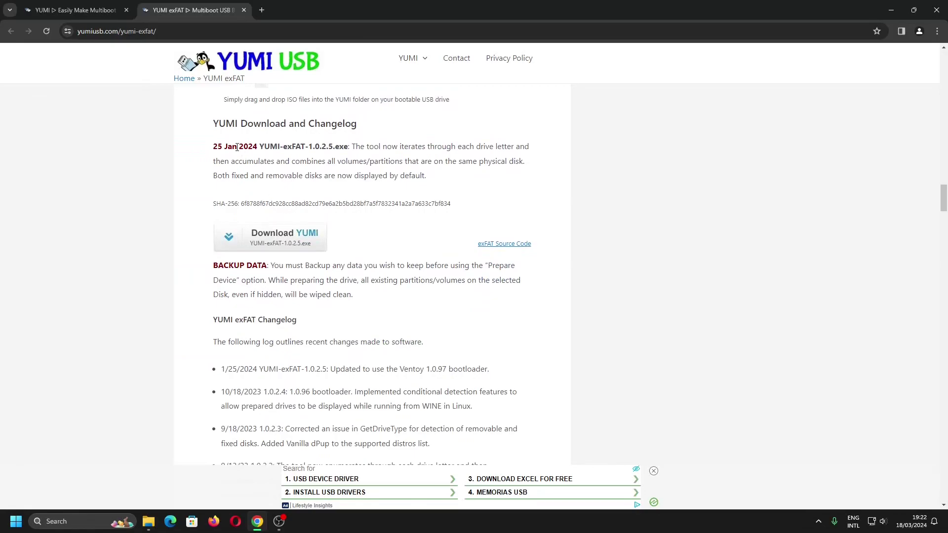
click(260, 244)
click(884, 32)
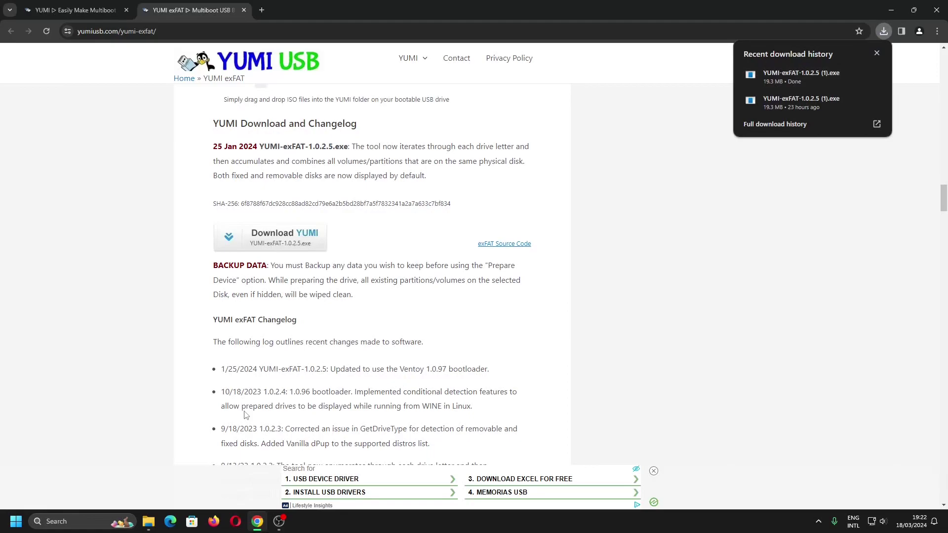
Run YUMI-exFAT-1.0.2.5 from the Downloads folder, allow it to make changes, and accept its license agreement
click(148, 522)
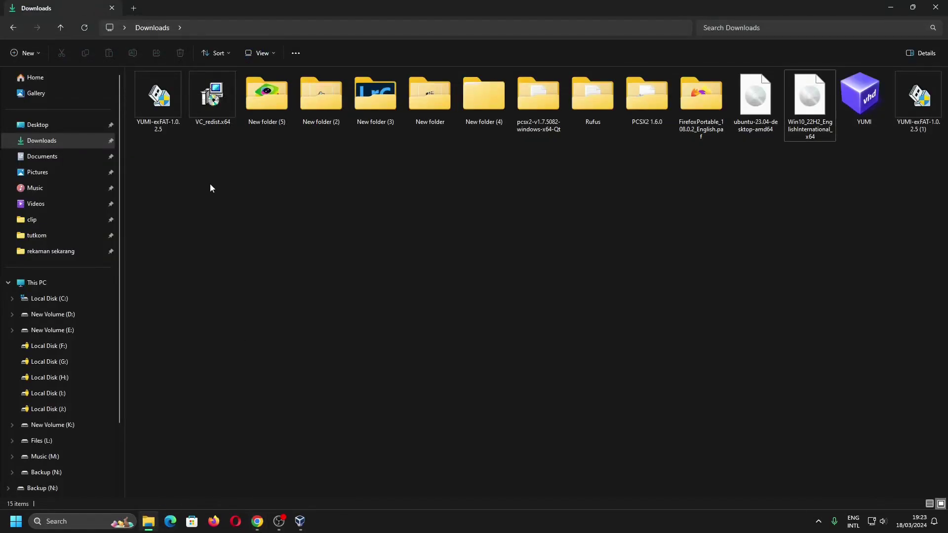
click(160, 110)
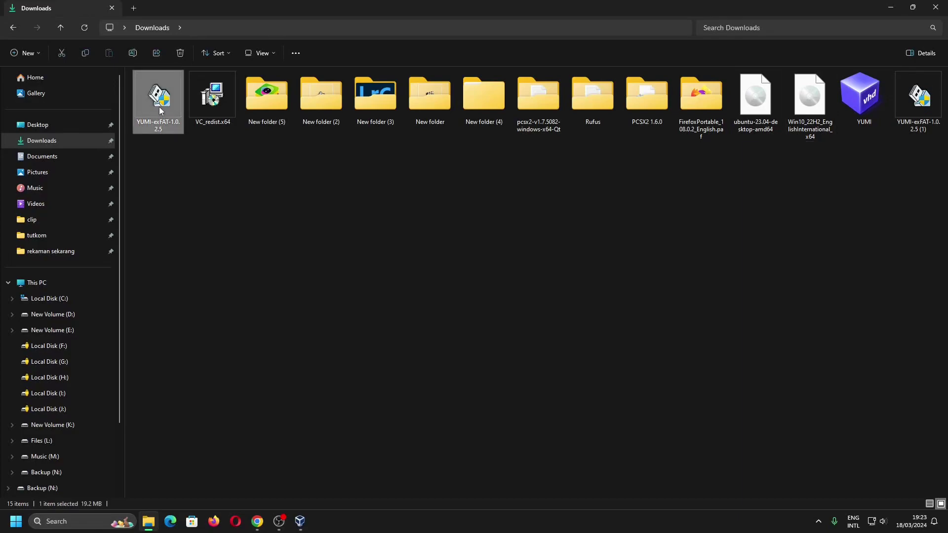
double_click(161, 111)
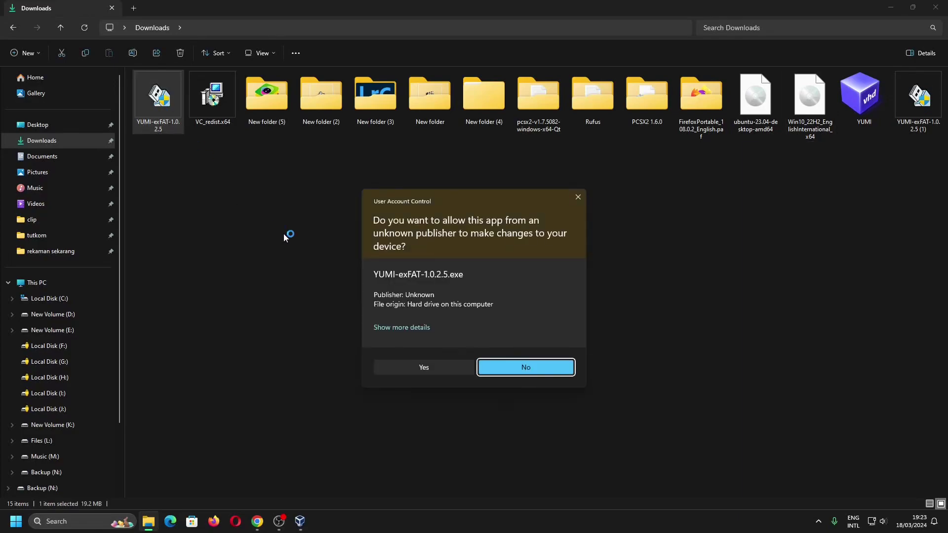
click(434, 372)
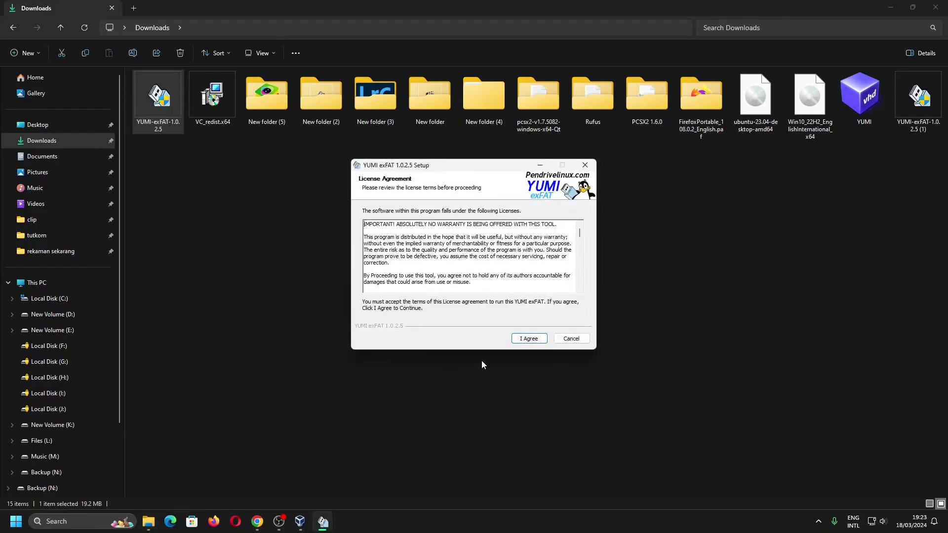
click(535, 342)
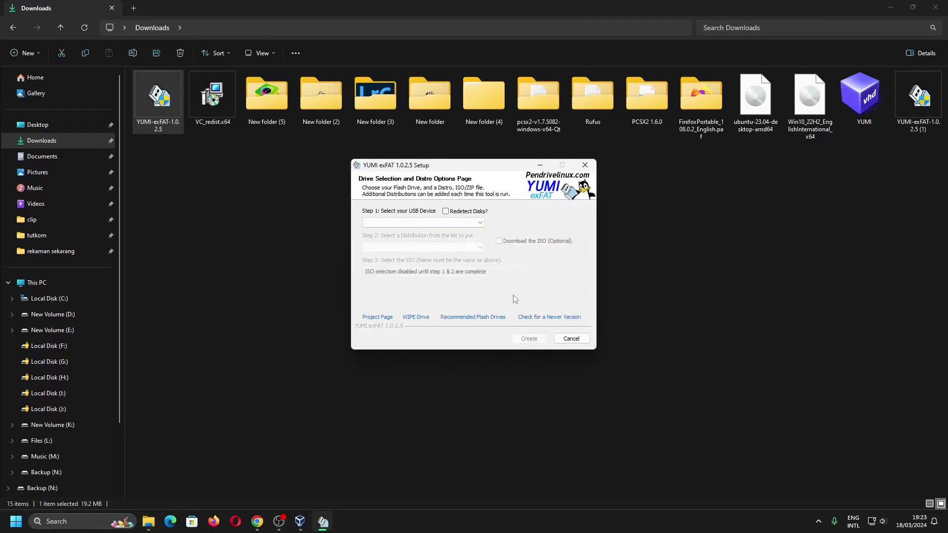
Identify the USB drive under This PC and select K:\ (Disk 5) 14GB New Volume as the YUMI USB device
click(471, 224)
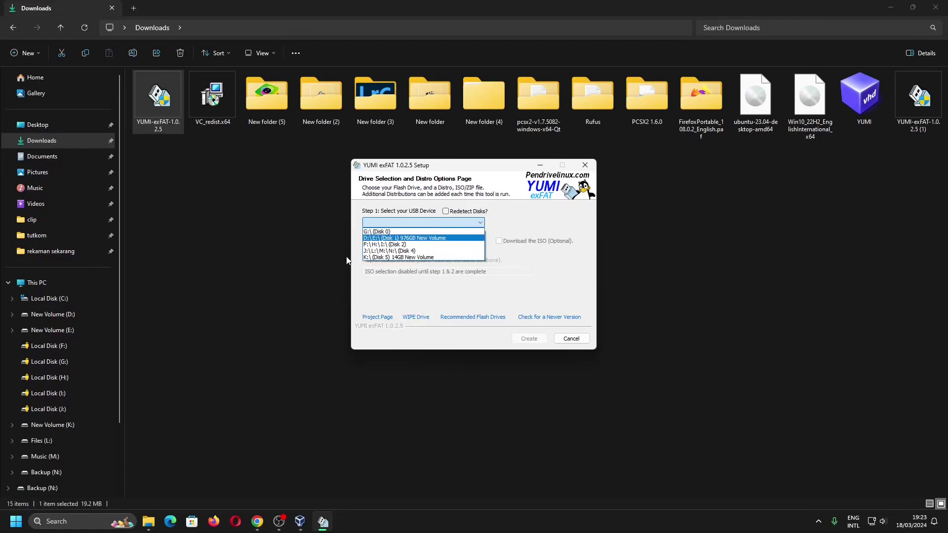
click(67, 283)
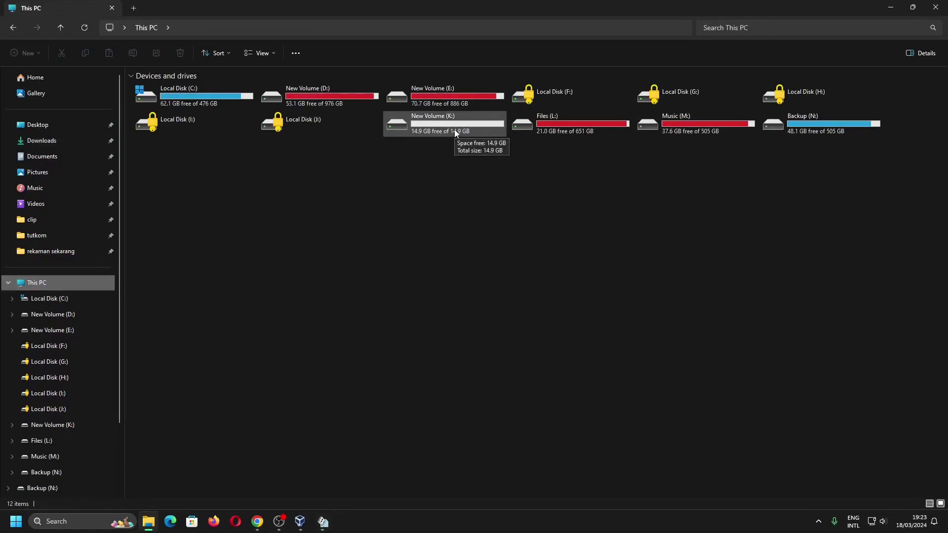
click(13, 28)
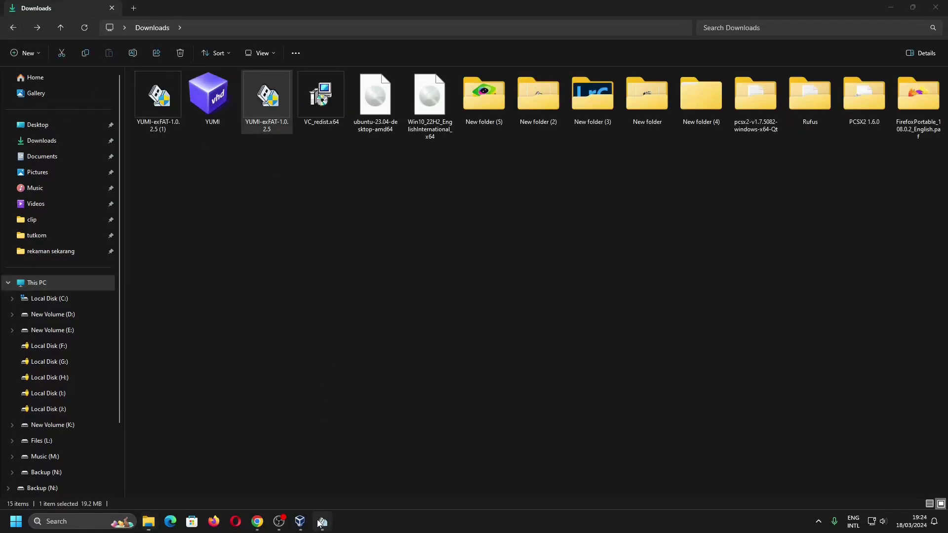
click(323, 521)
click(470, 224)
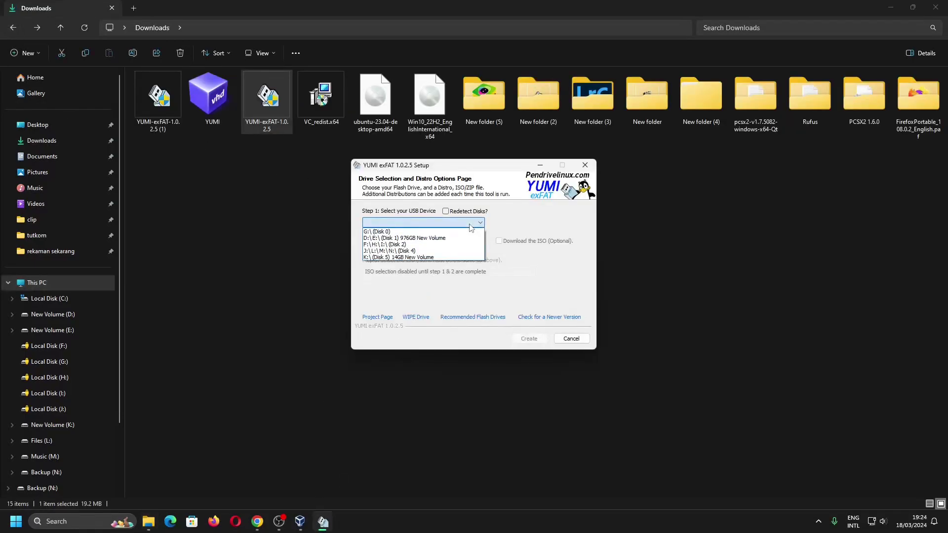
click(444, 258)
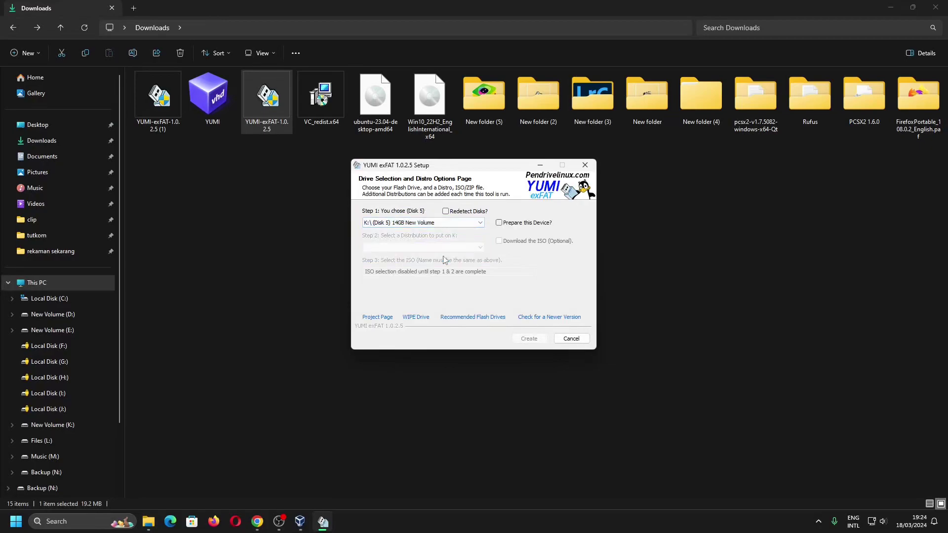
Prepare the selected K: device for YUMI, agreeing to wipe Disk 5 and recreate it as exFAT
click(499, 223)
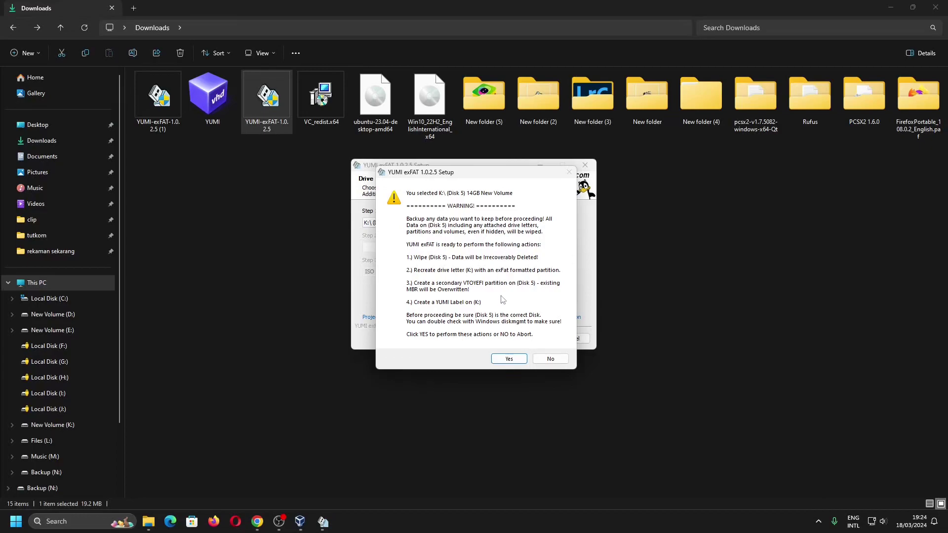
click(507, 360)
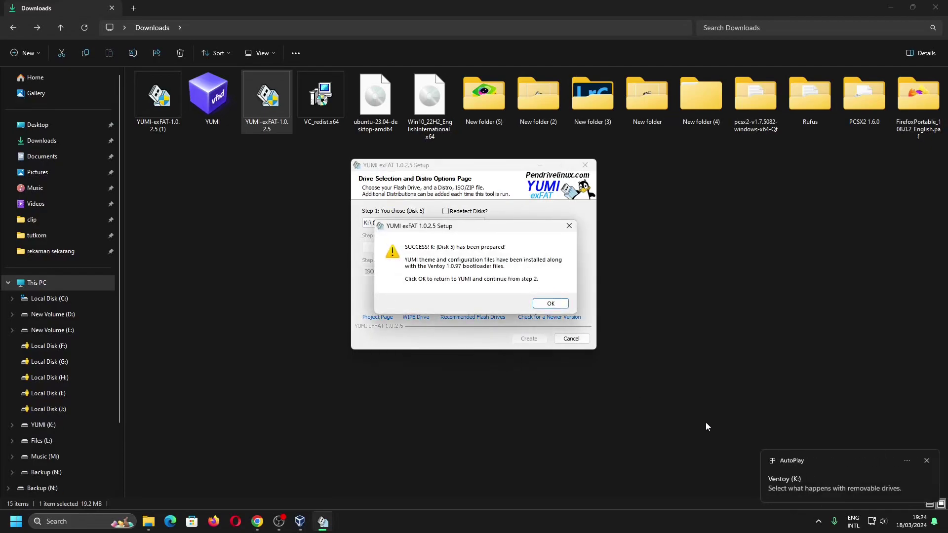
click(551, 304)
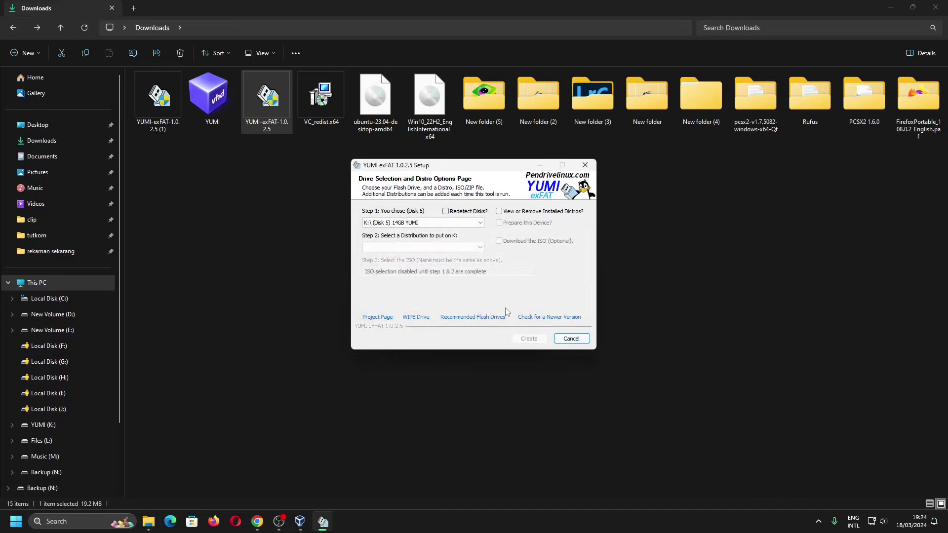
Choose Windows 10 Installer ISO as the distribution to put on K:
click(458, 248)
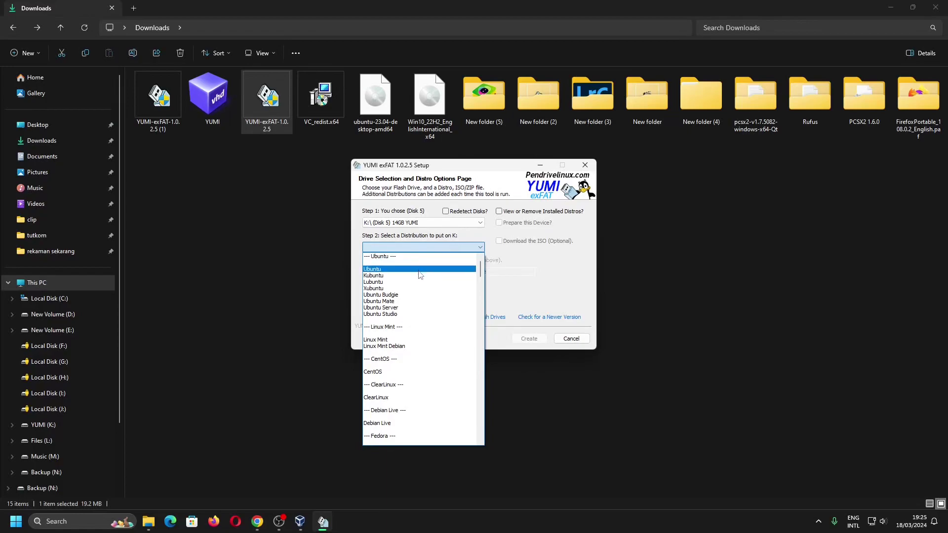
scroll(425, 296, down, 10)
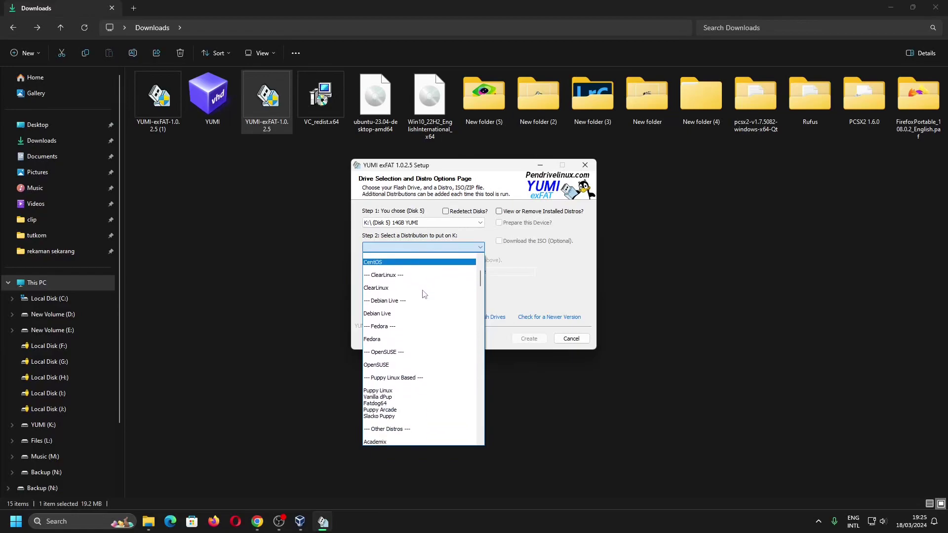
scroll(434, 318, down, 20)
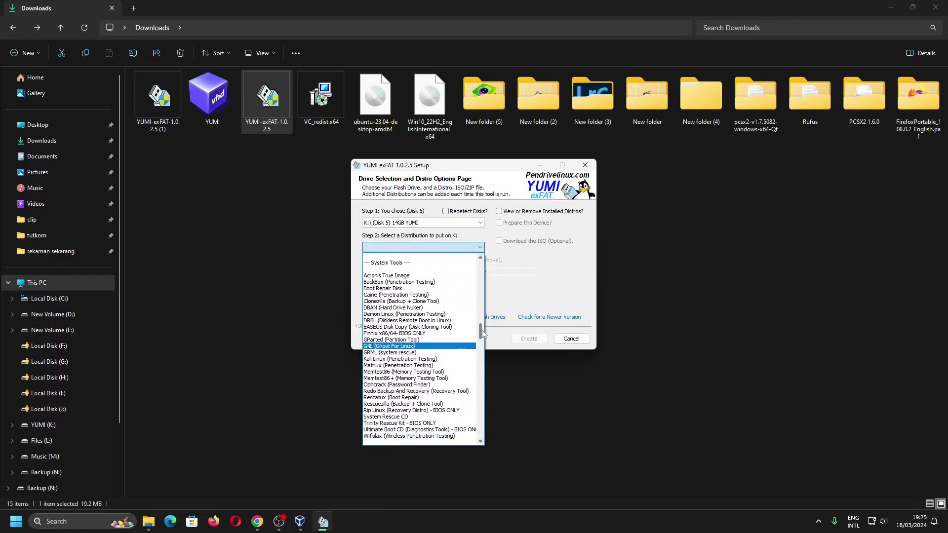
scroll(481, 429, down, 2)
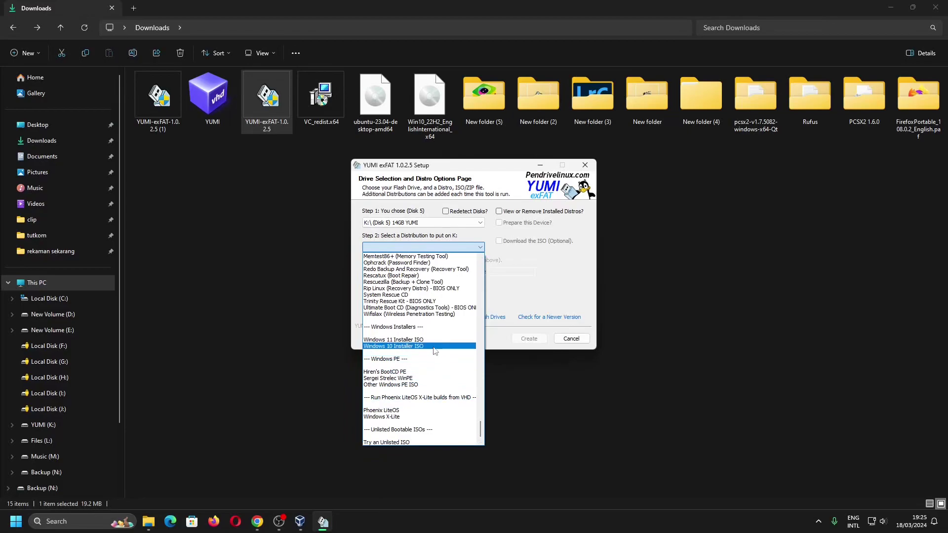
click(434, 348)
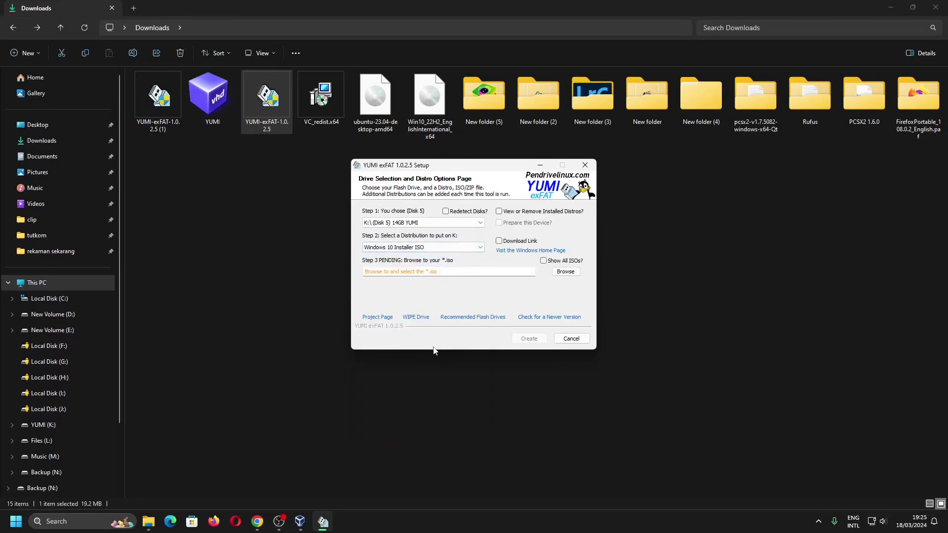
Select the Win10_22H2_EnglishInternational_x64 ISO from Downloads and add it to the USB drive
click(565, 272)
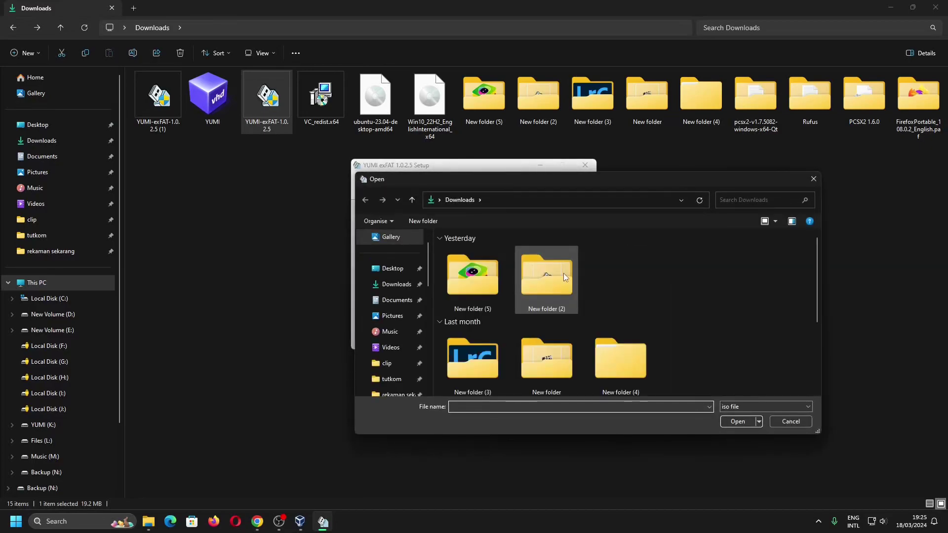
scroll(564, 273, down, 3)
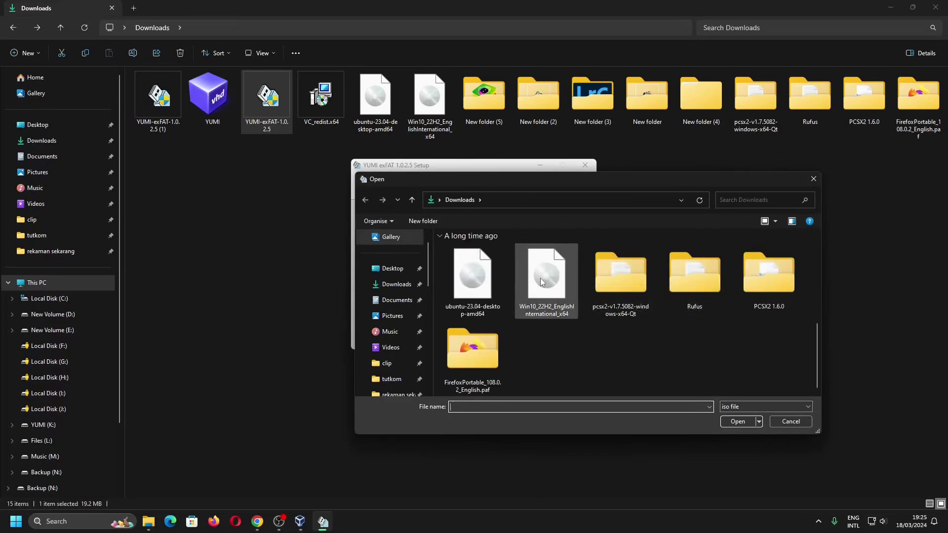
click(542, 282)
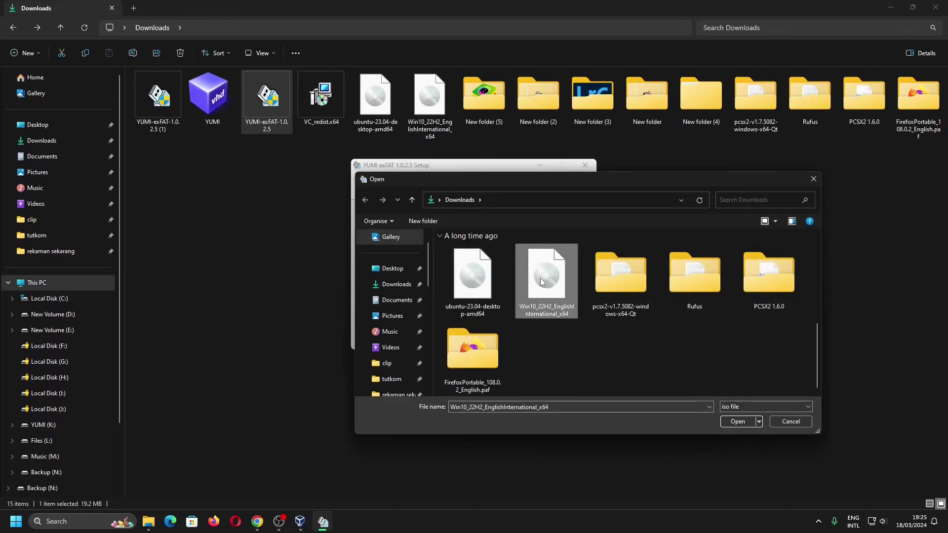
double_click(542, 282)
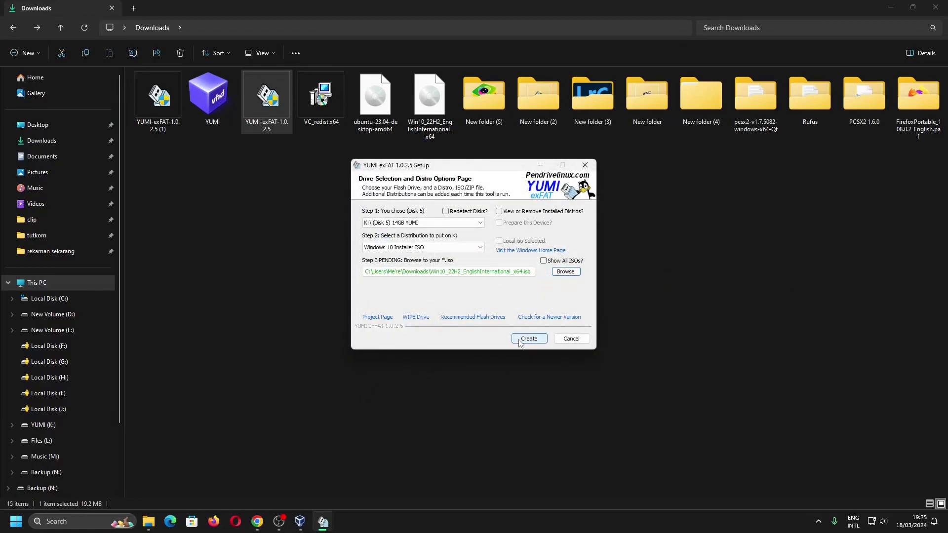
click(520, 339)
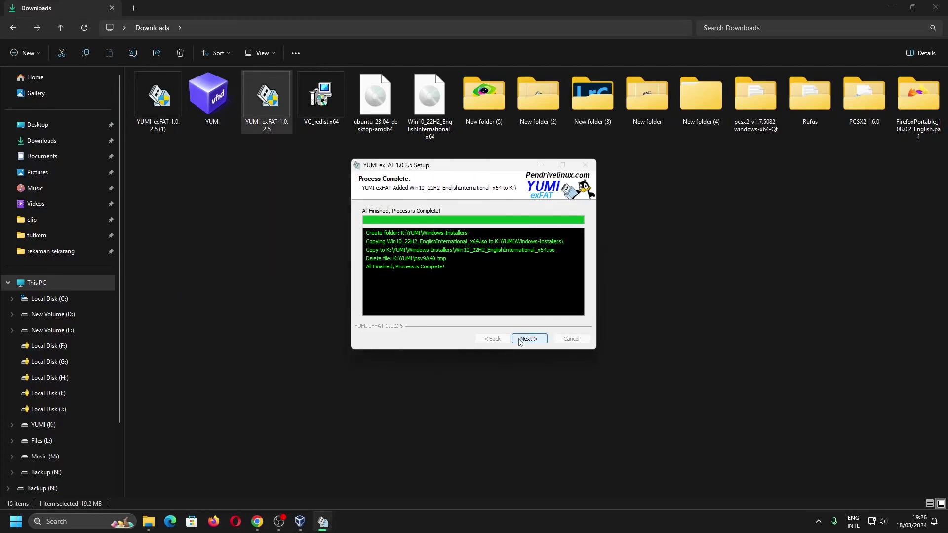
click(520, 339)
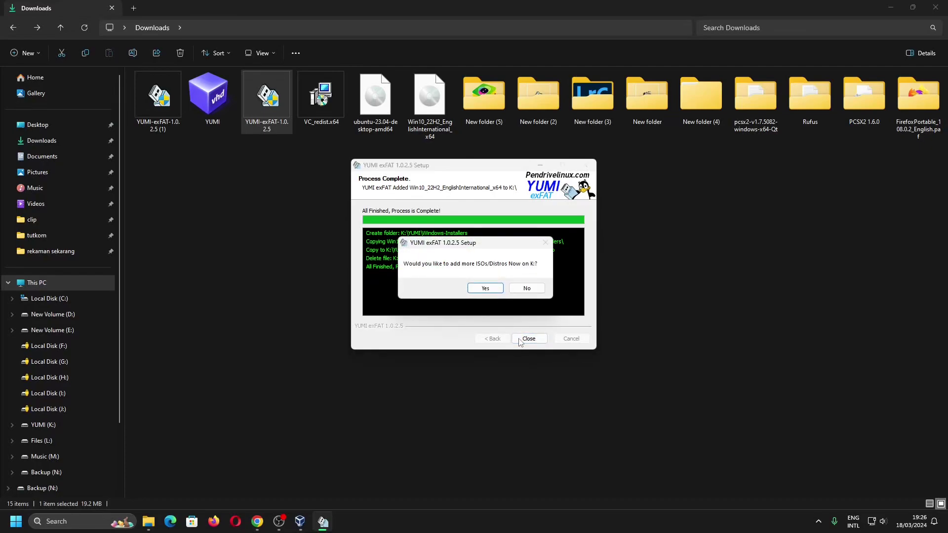
Agree to add more ISOs to K: and choose Ubuntu as the next distribution
click(485, 289)
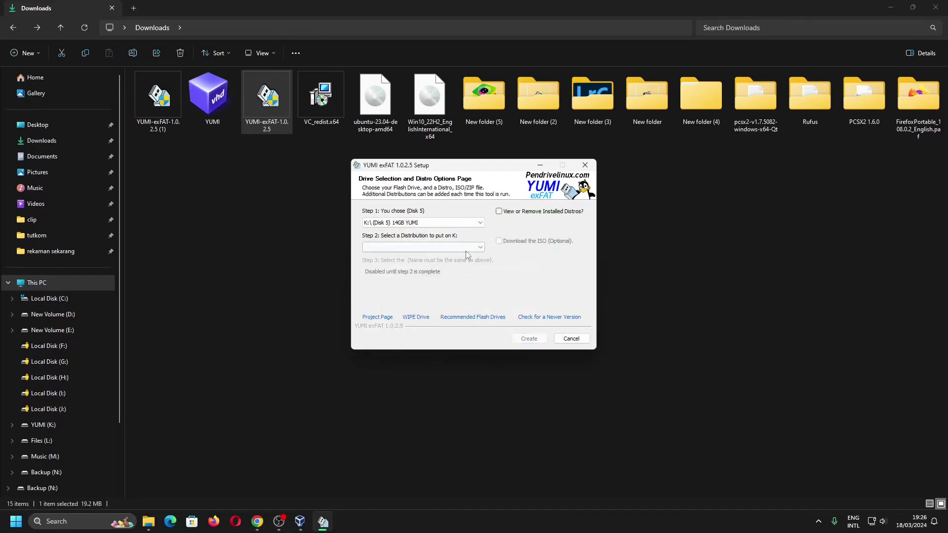
click(466, 248)
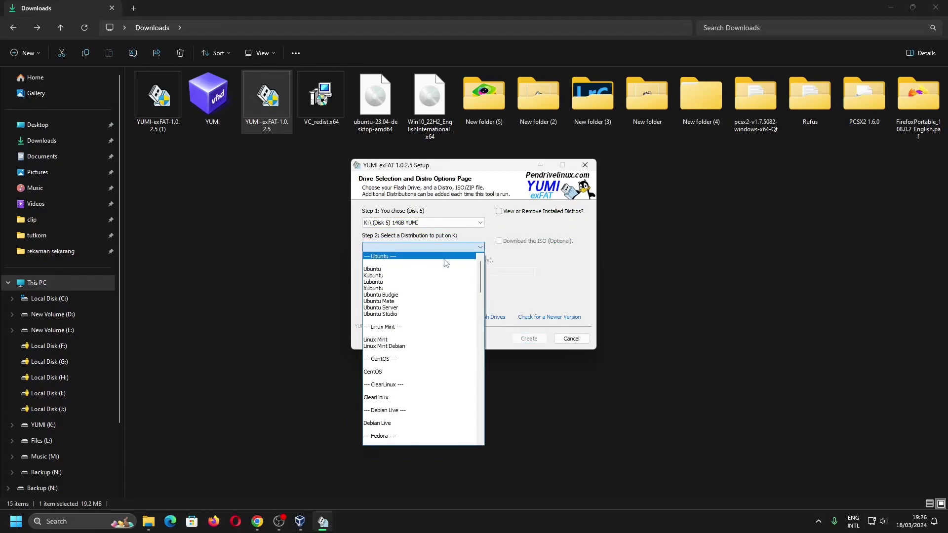
click(432, 269)
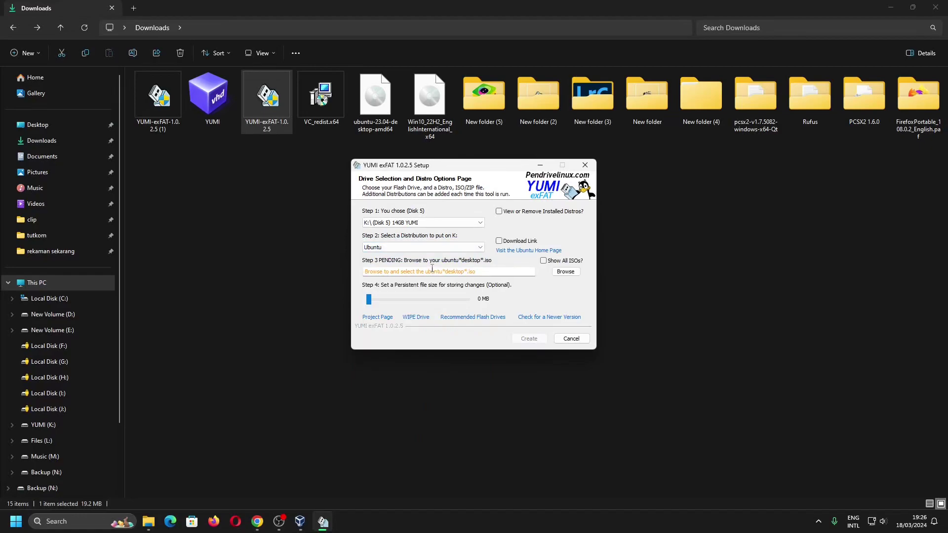
Select the ubuntu-23.04-desktop-amd64 ISO from Downloads and add it to the USB drive
click(565, 272)
scroll(502, 256, down, 2)
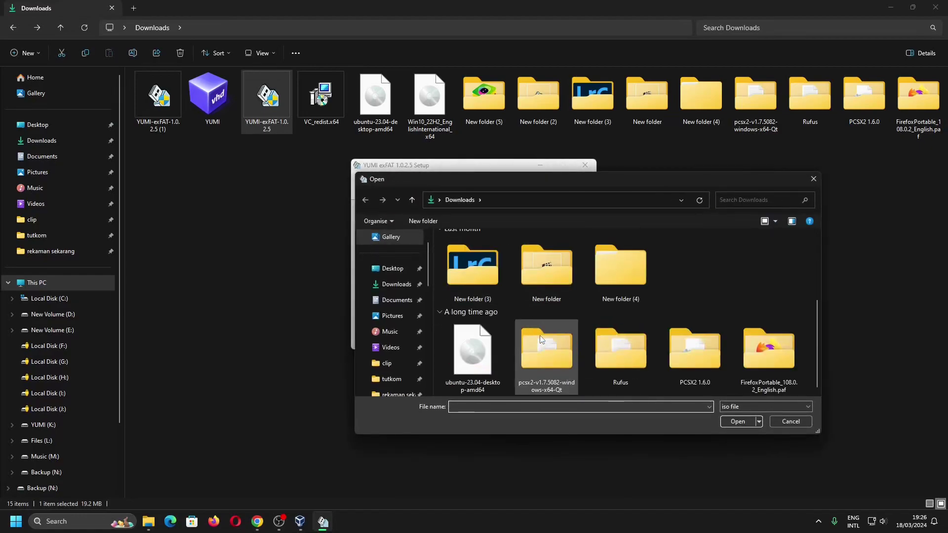
double_click(474, 351)
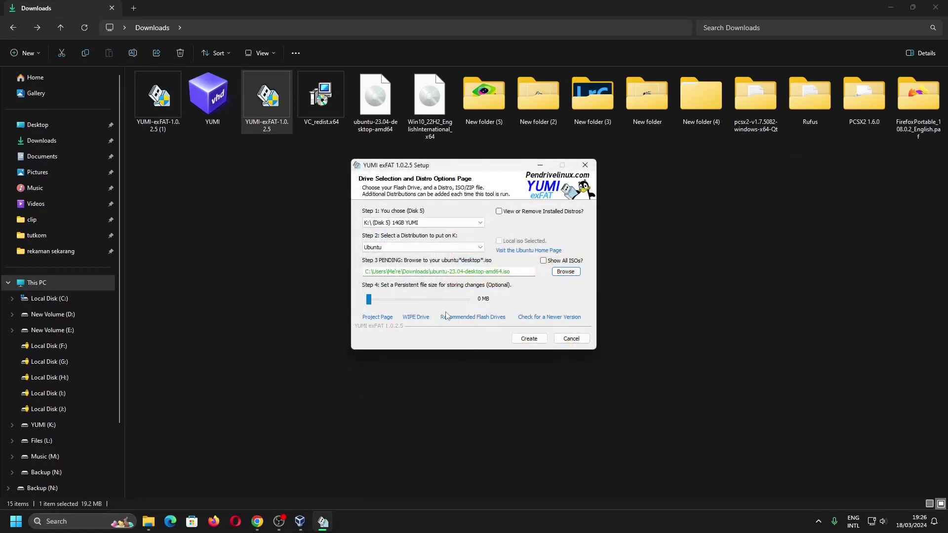
click(528, 338)
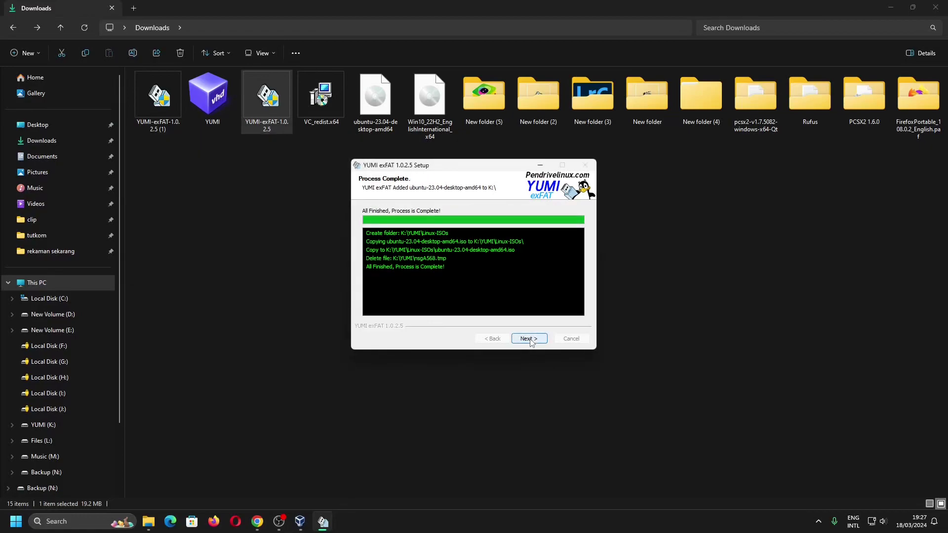
Decline adding more ISOs to K: and finish the YUMI exFAT setup
click(529, 339)
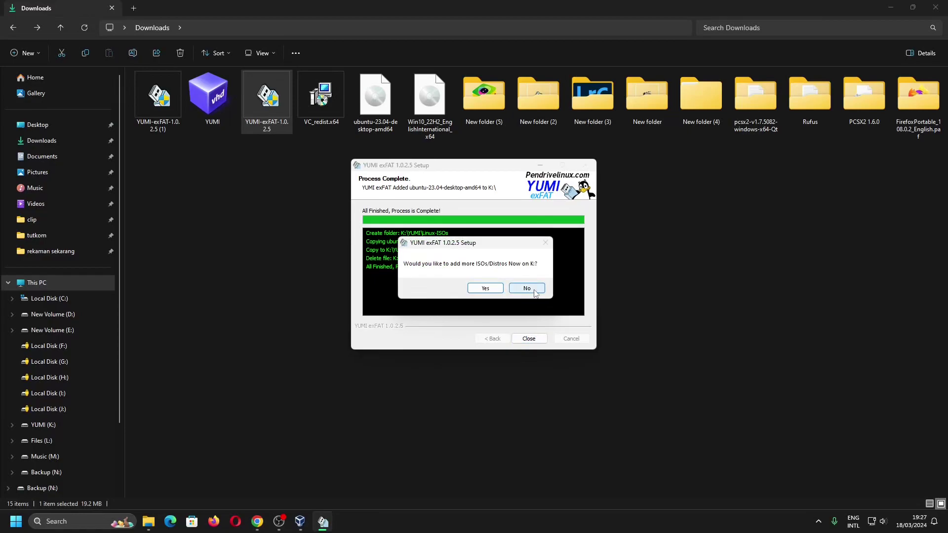
click(534, 291)
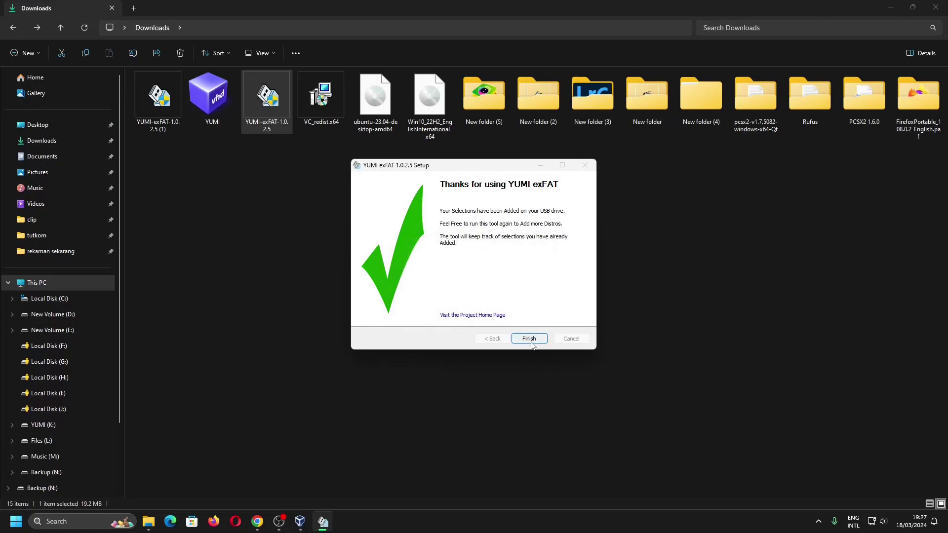
click(532, 339)
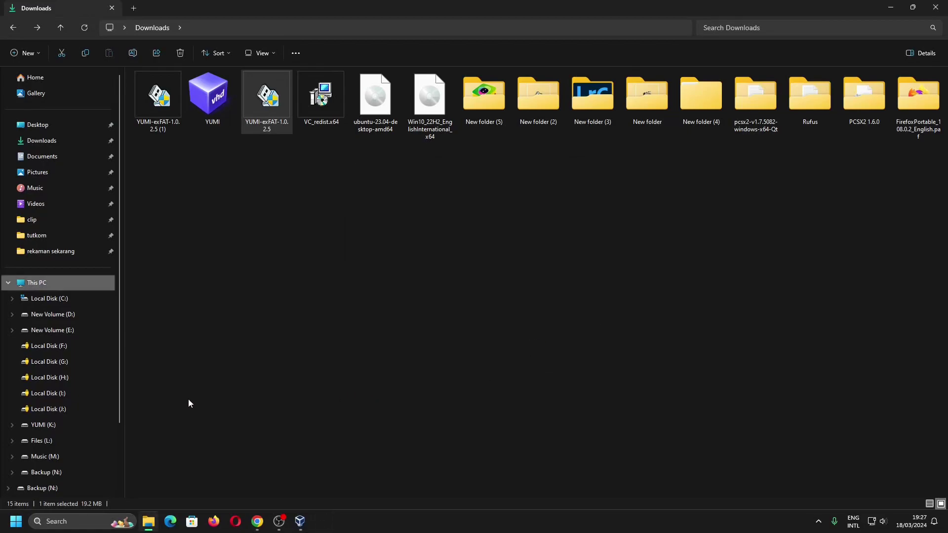
Examine the contents of the ventoy and YUMI folders on the K: drive, including the Linux-ISOs folder
click(54, 425)
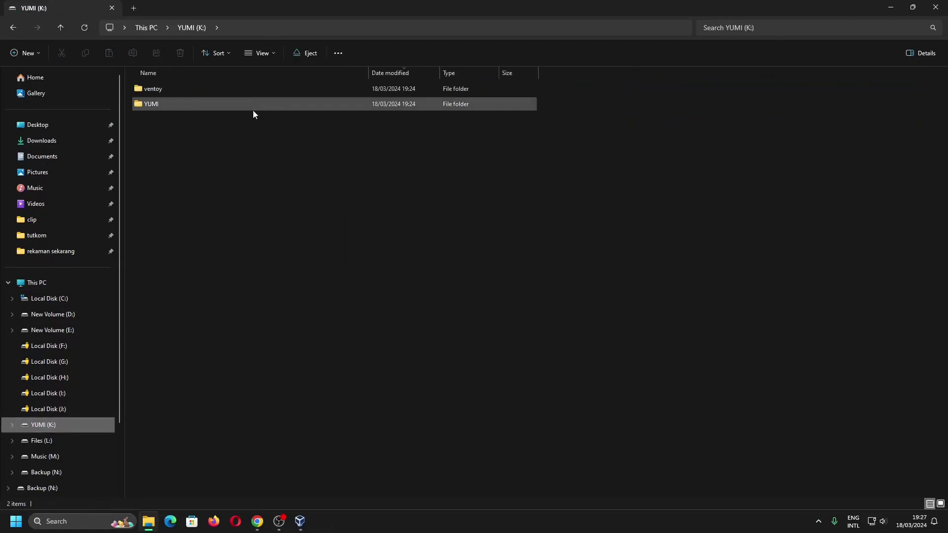
double_click(209, 91)
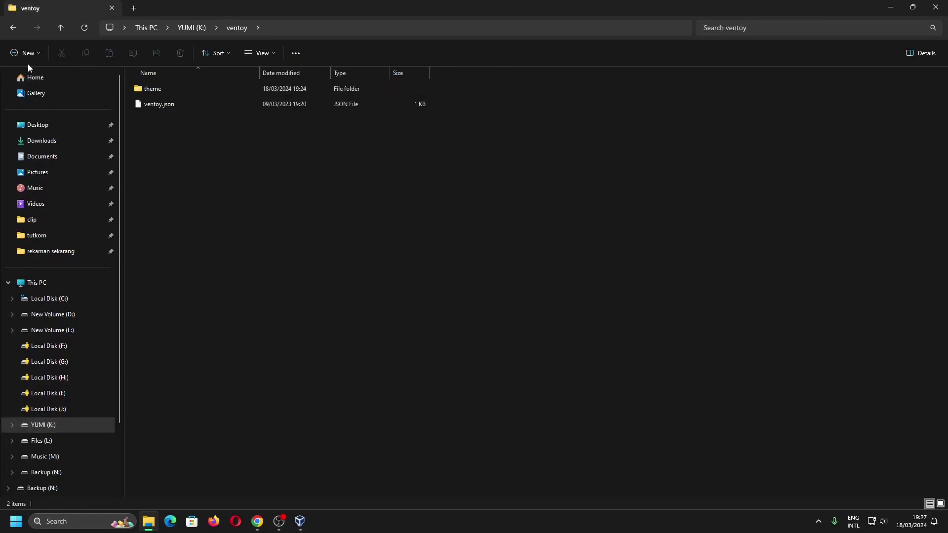
click(14, 31)
double_click(221, 105)
double_click(224, 103)
click(14, 30)
double_click(234, 91)
Switch to Oracle VM VirtualBox and begin a new Windows 10 (64-bit) virtual machine named pc1
key(alt+Tab)
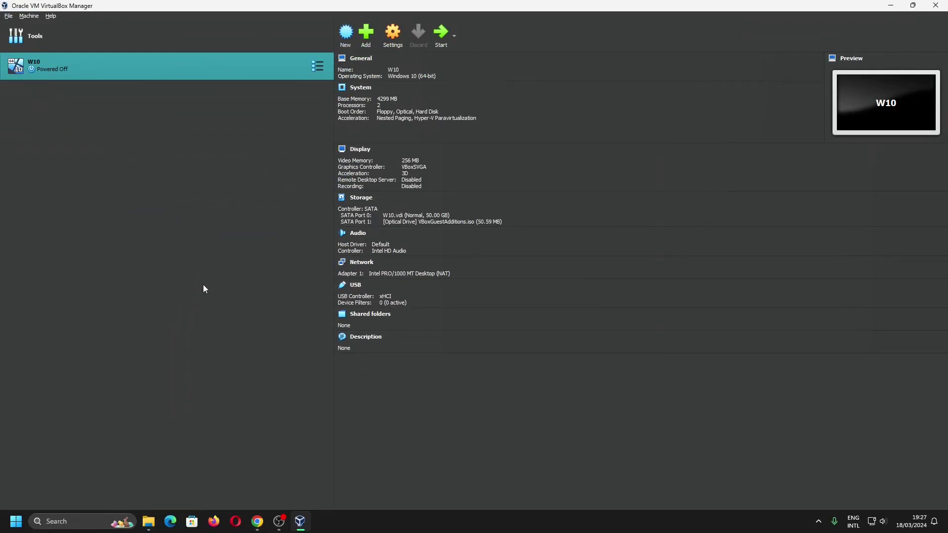
click(345, 32)
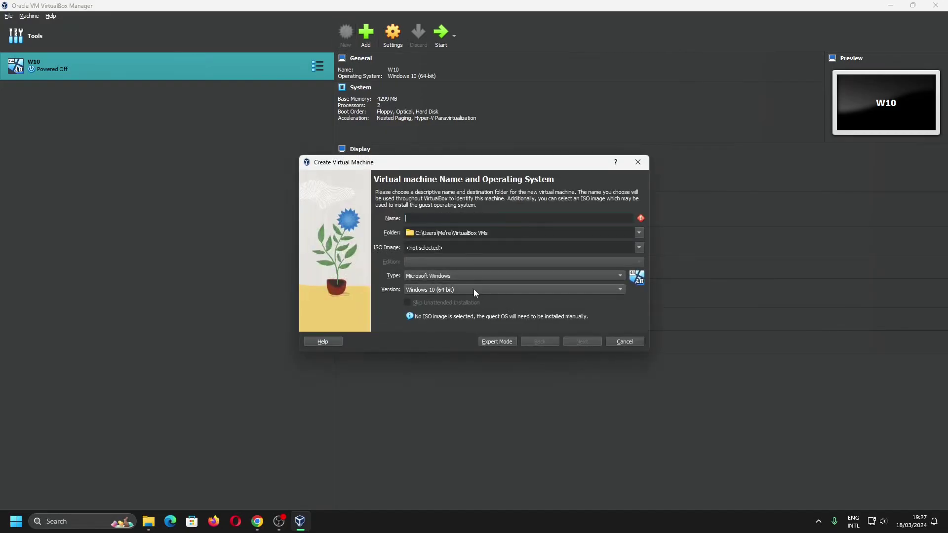
text(pc)
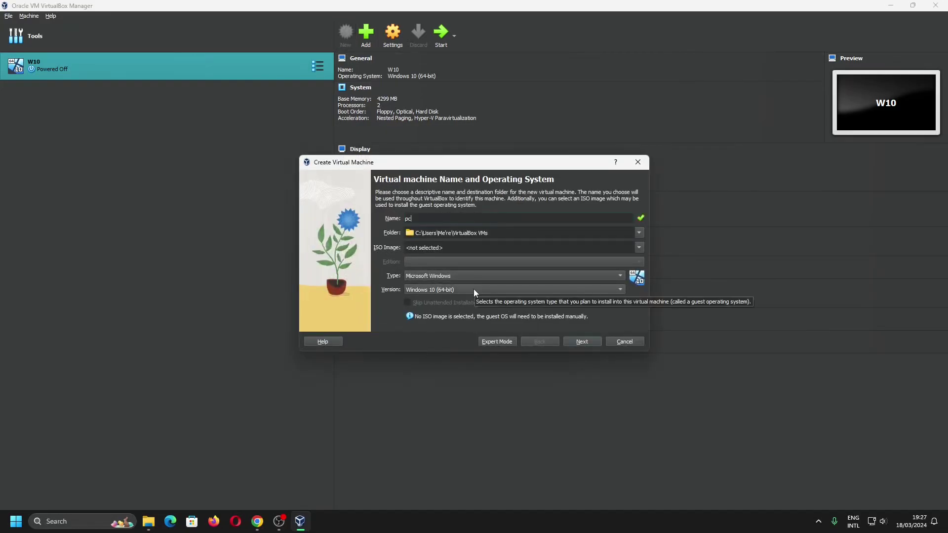
click(579, 342)
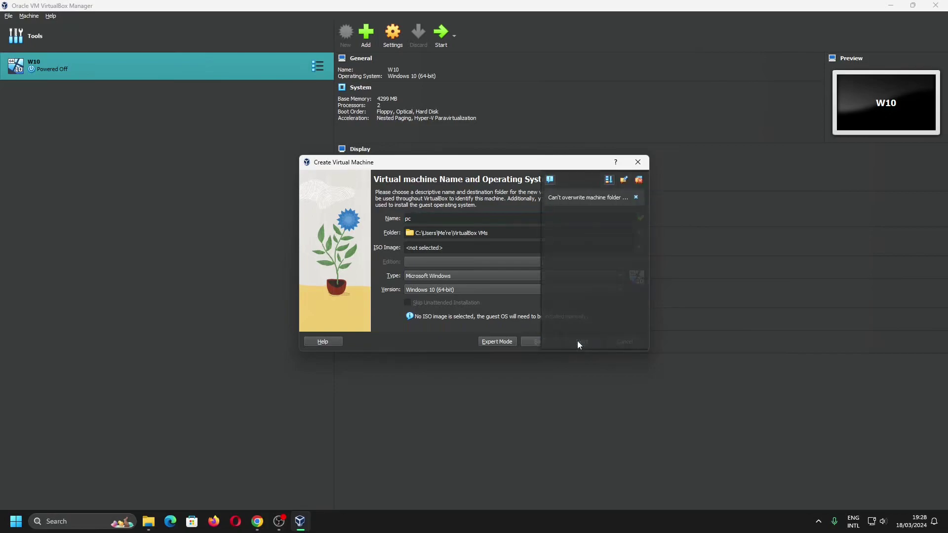
click(485, 216)
text(1)
click(588, 342)
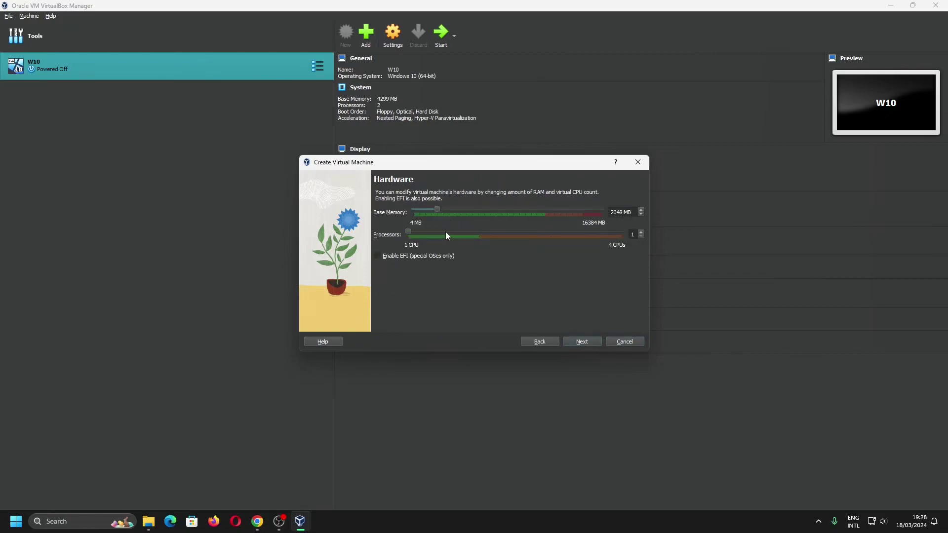
Configure pc1 with 2048 MB memory, 2 processors, EFI enabled and a 50 GB disk, and create it
click(579, 340)
click(591, 342)
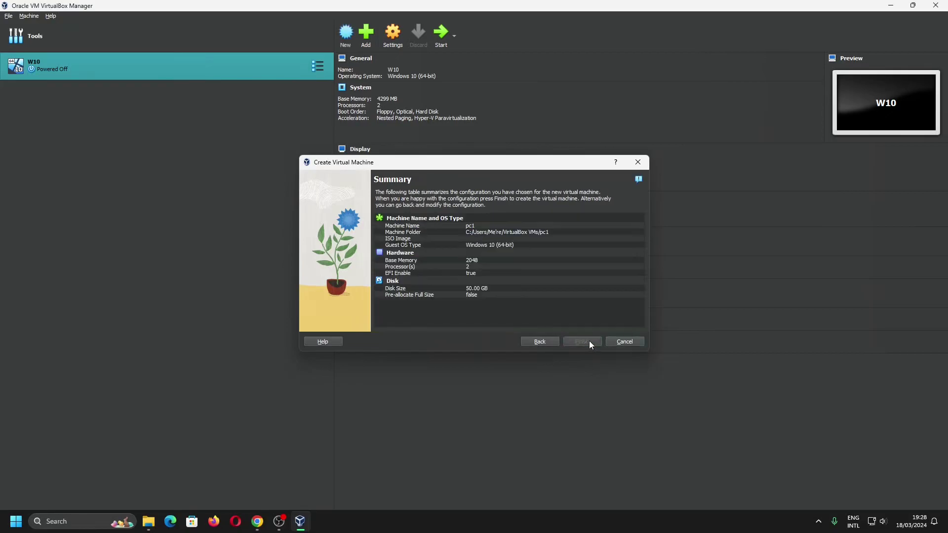
click(588, 340)
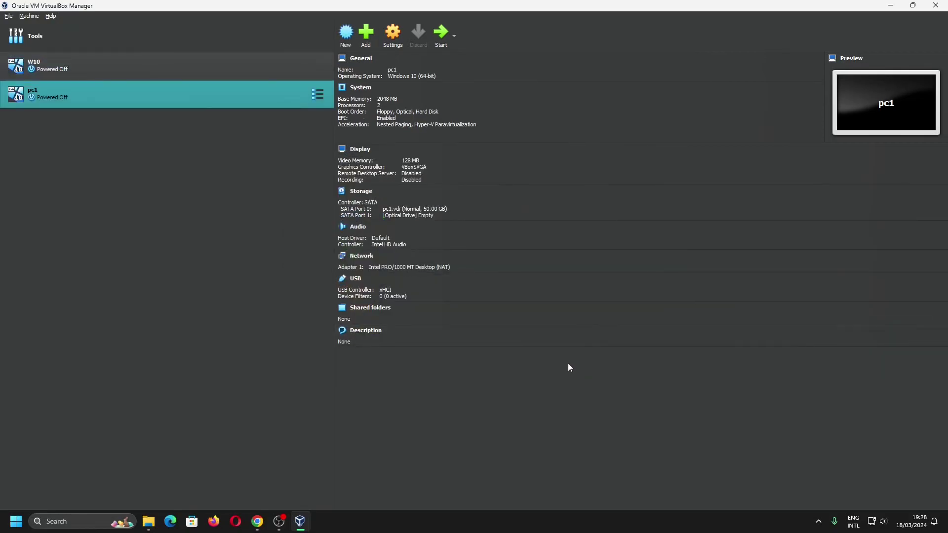
Attach the YUMI.vhd hard disk from Downloads to pc1's SATA controller and save the storage settings
click(366, 194)
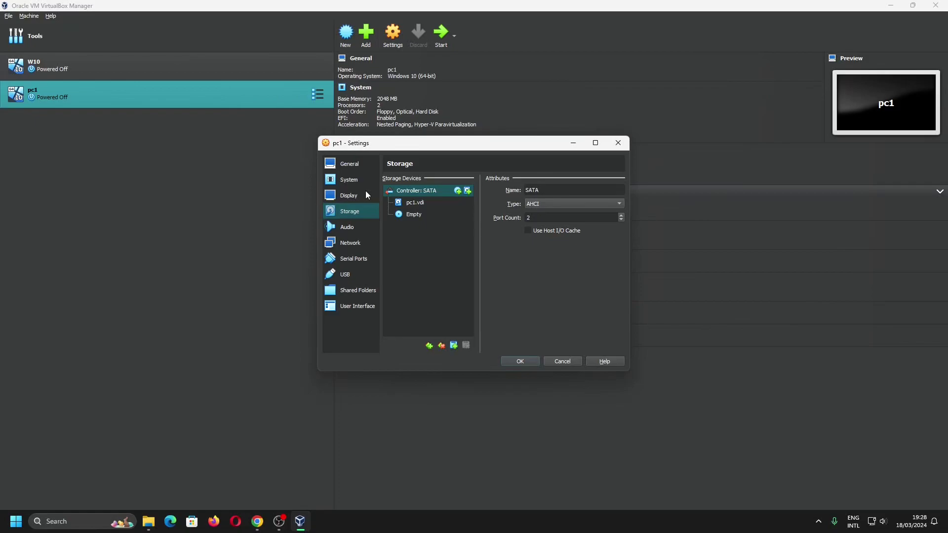
click(467, 191)
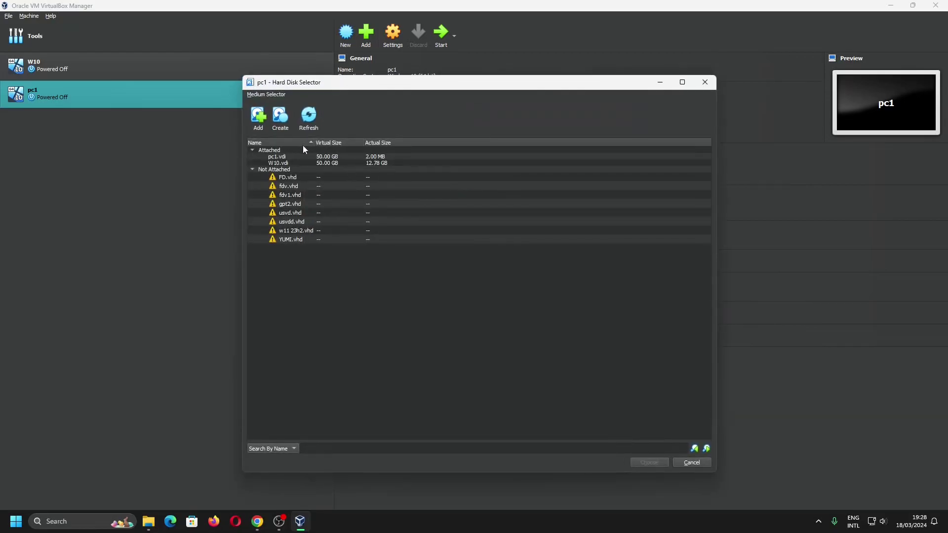
click(258, 116)
click(288, 203)
double_click(377, 207)
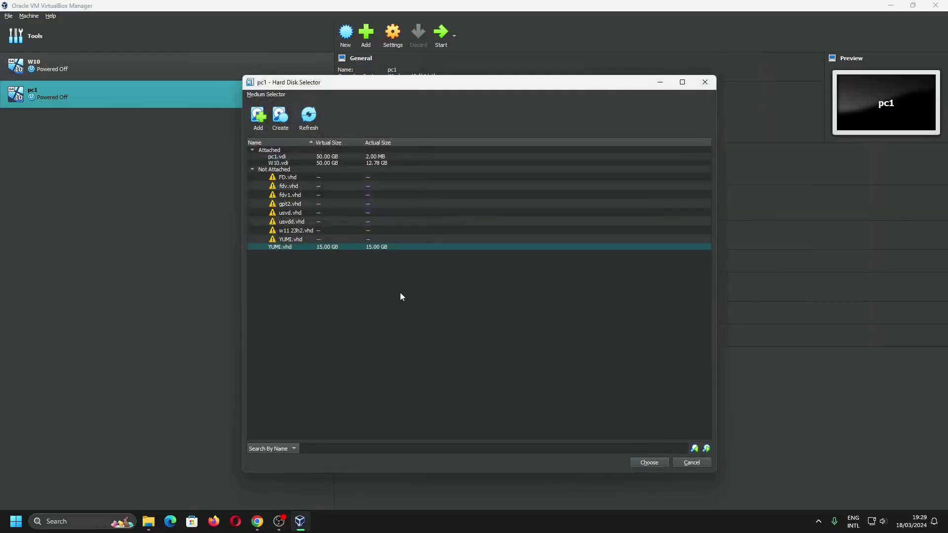
click(651, 462)
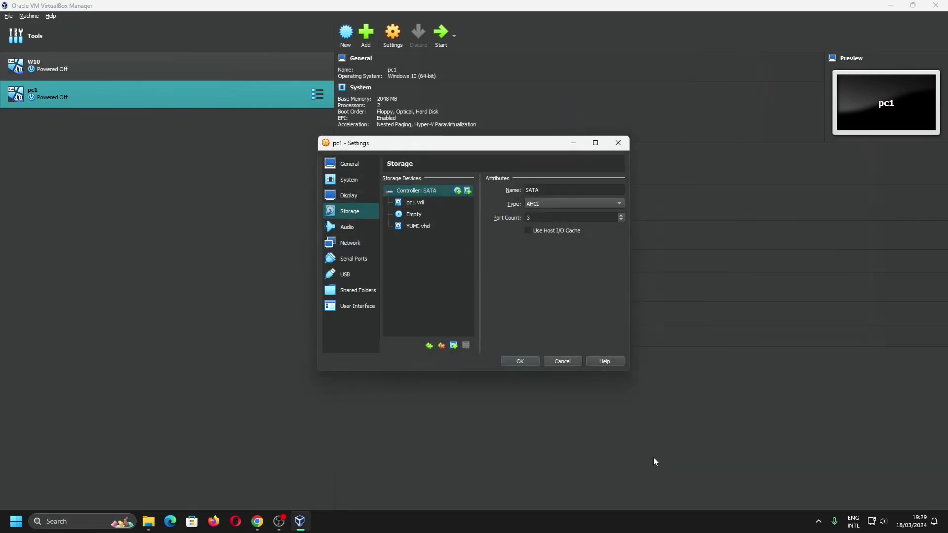
click(417, 228)
click(532, 360)
Try to start the pc1 virtual machine
click(439, 41)
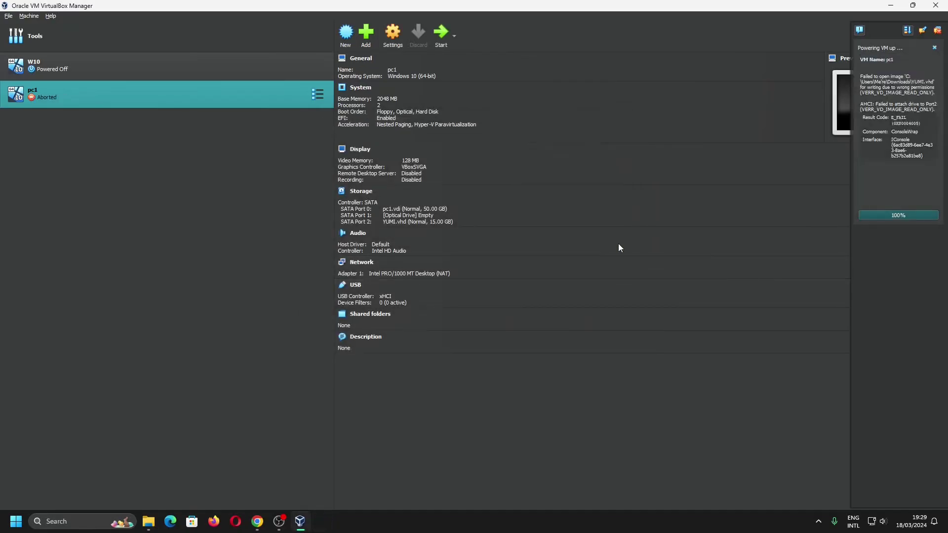
click(937, 30)
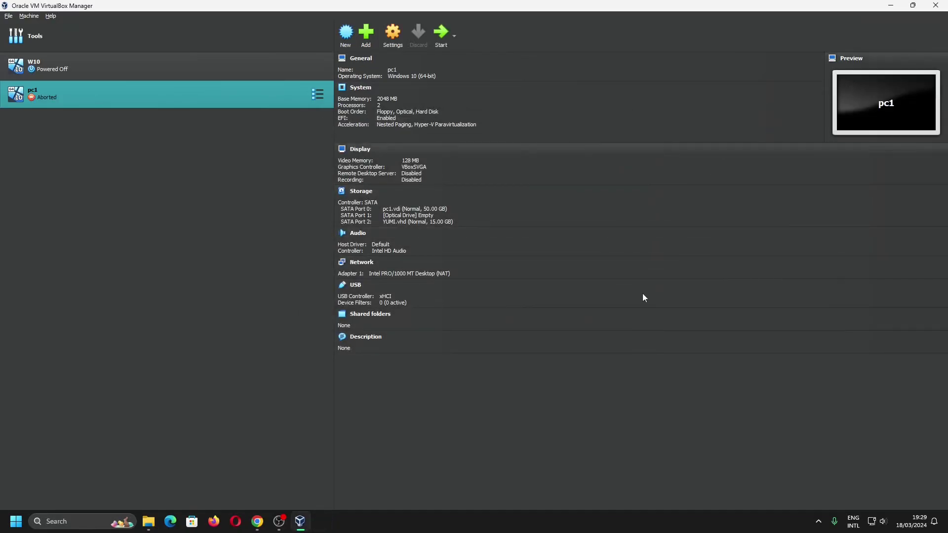
Switch to File Explorer and eject the YUMI (K:) drive
click(149, 521)
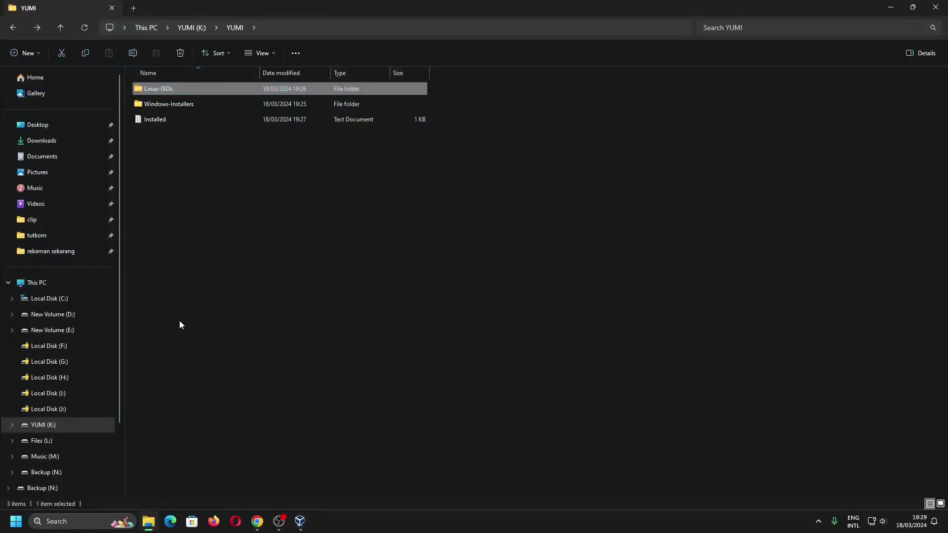
right_click(41, 424)
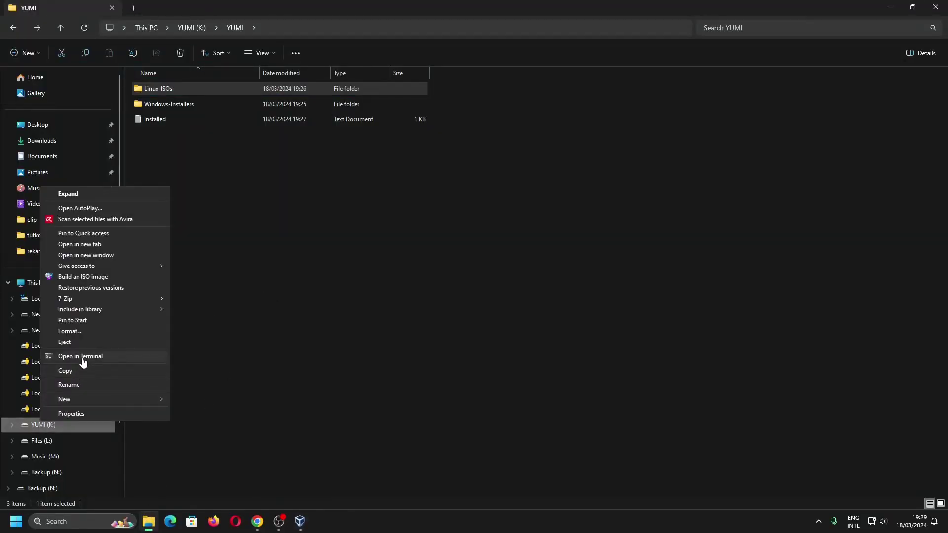
click(91, 346)
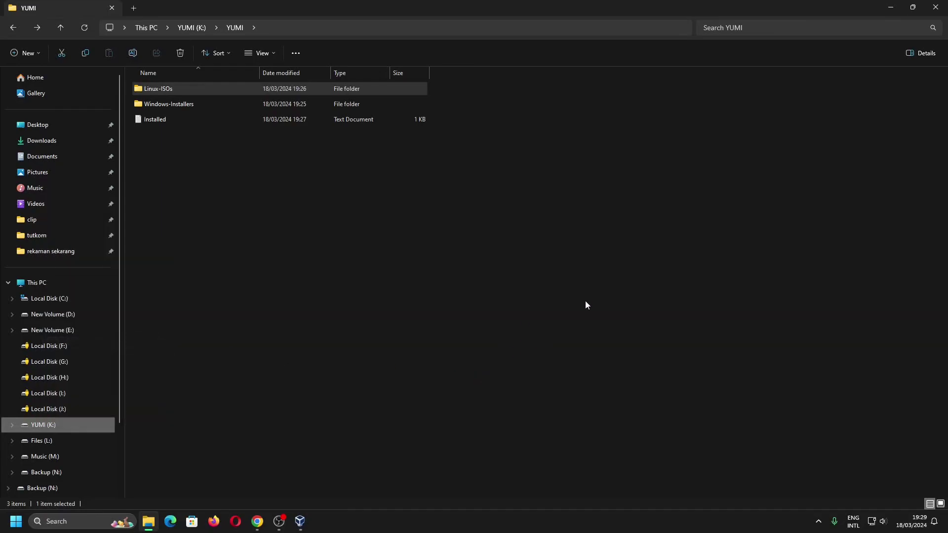
Return to VirtualBox, start pc1 and boot the Windows 10 ISO from Windows-Installers in normal mode
key(alt+Tab)
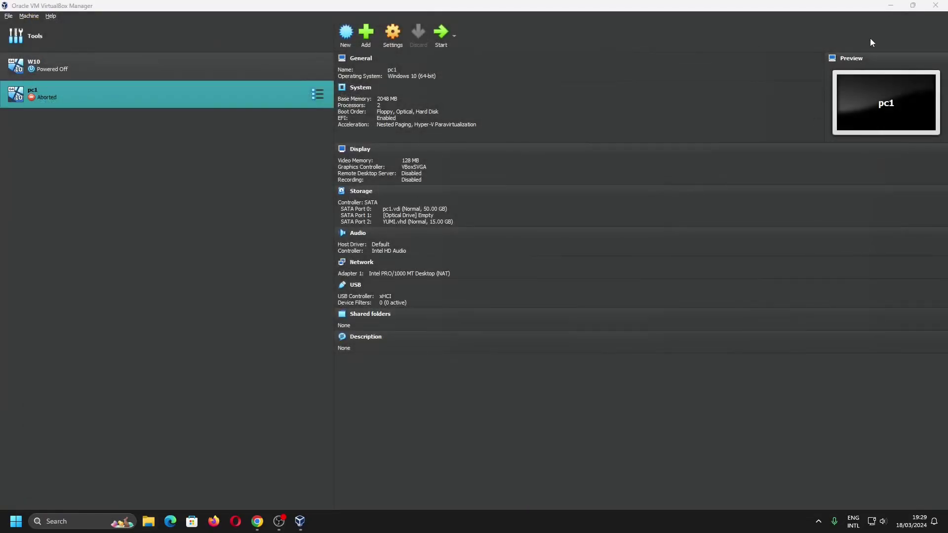
click(444, 41)
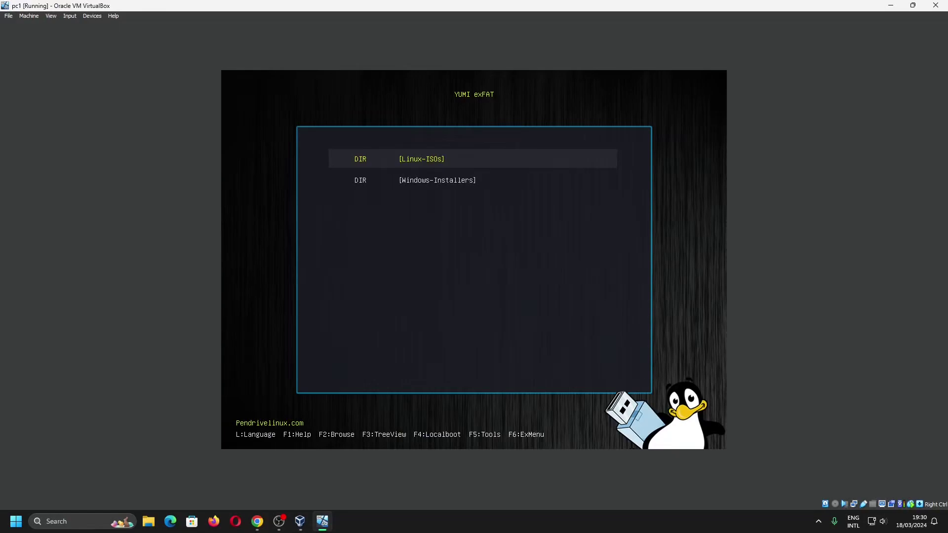
key(Down)
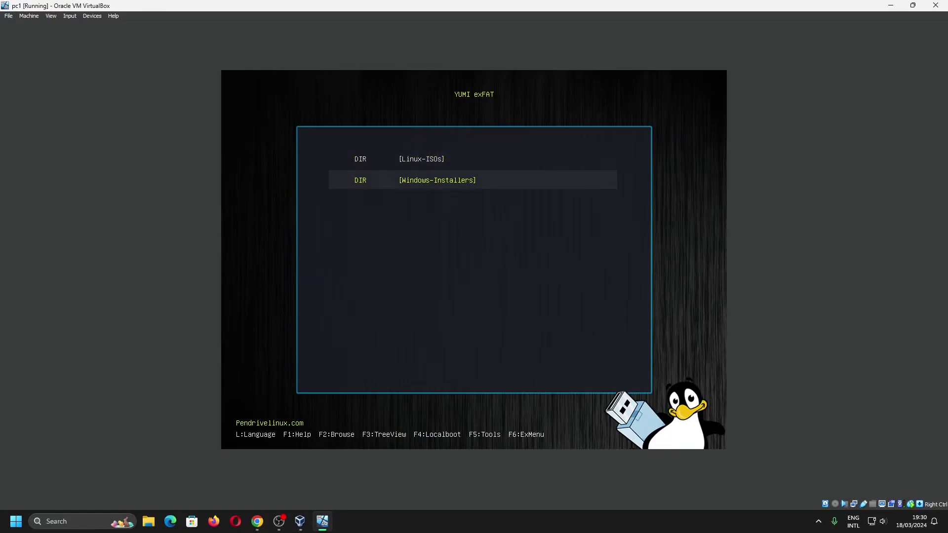
key(Return)
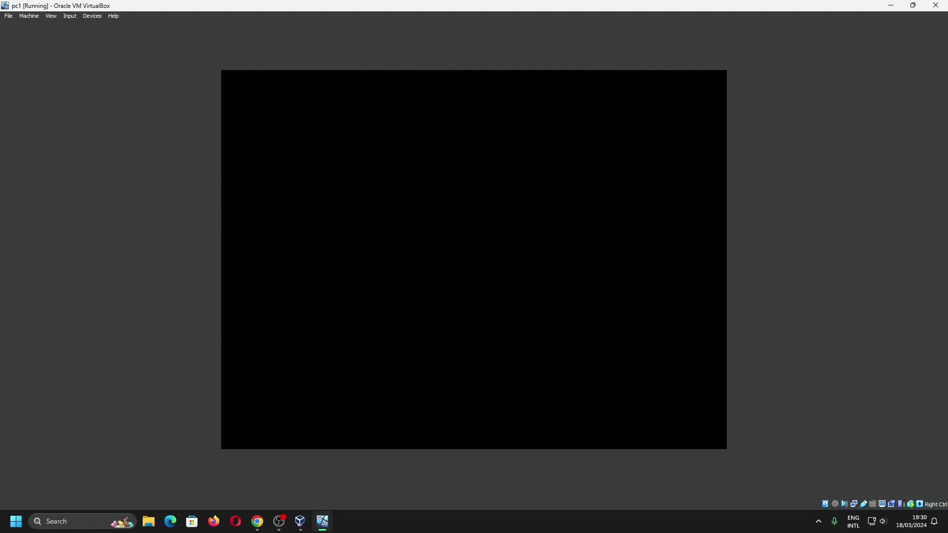
key(Down)
key(Return)
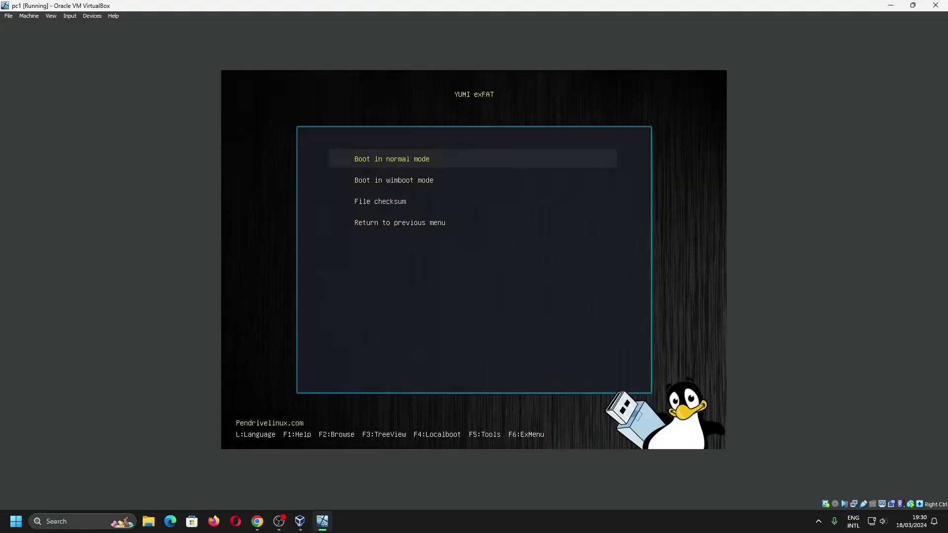
key(Return)
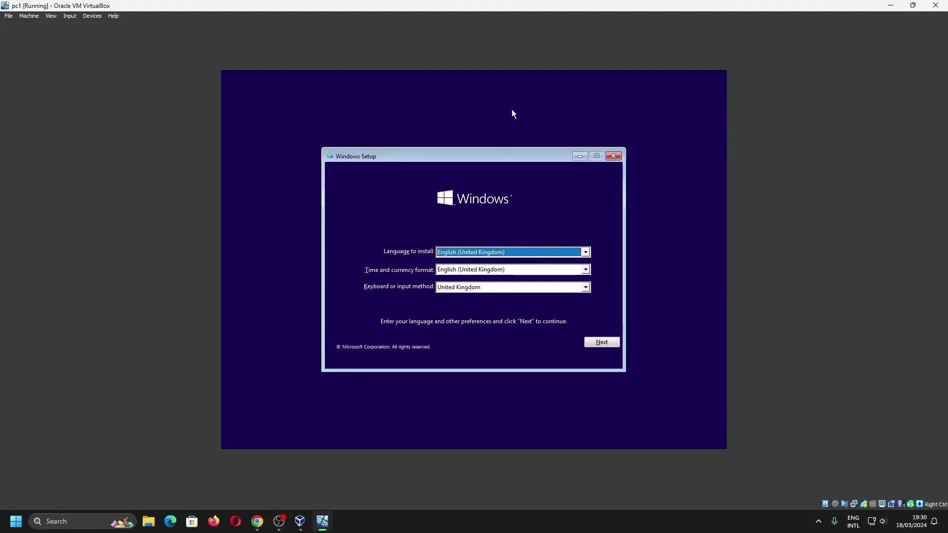
Cancel the Windows installation and boot the Ubuntu ISO from Linux-ISOs in normal mode
click(617, 156)
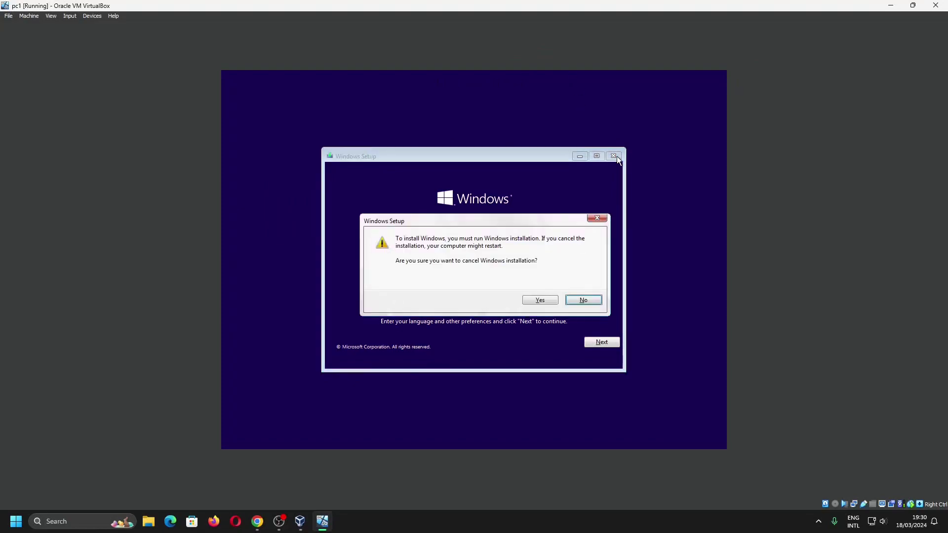
click(540, 300)
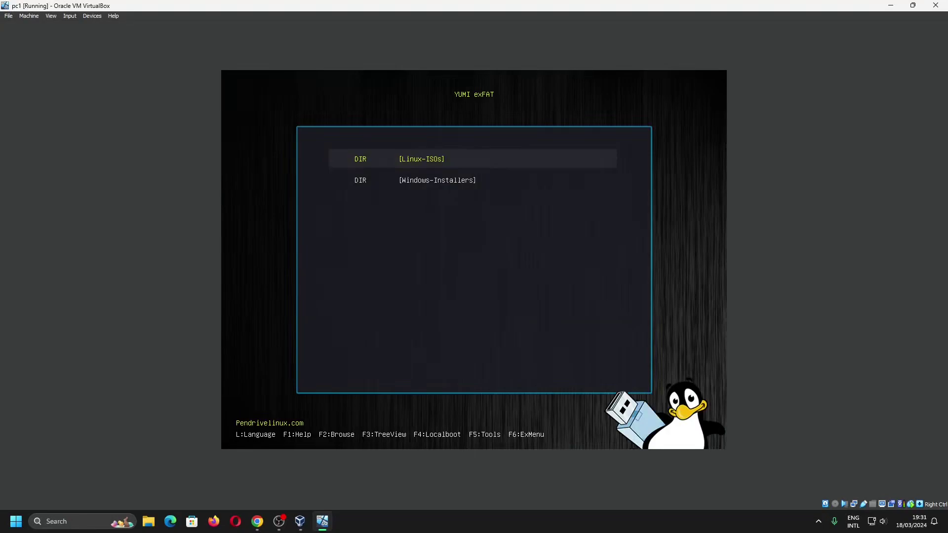
key(Return)
key(Down)
key(Return)
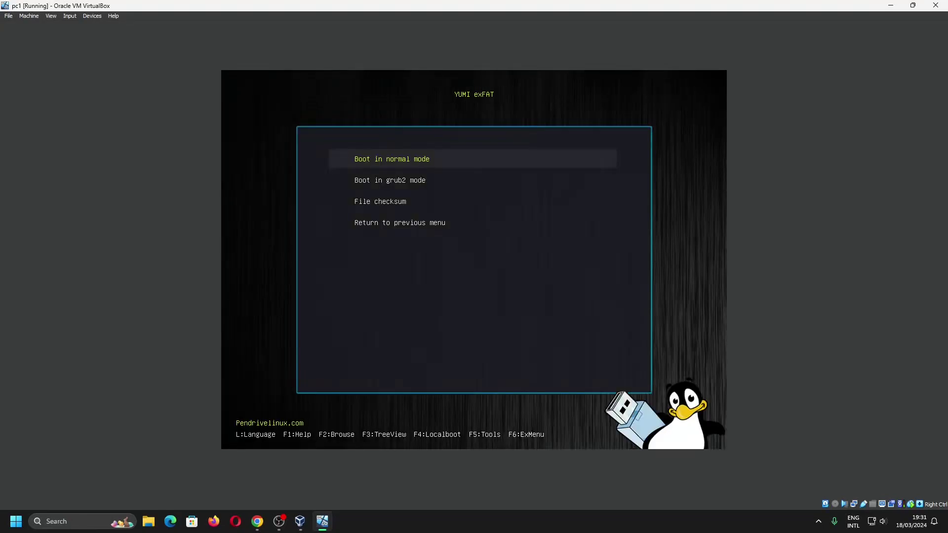
key(Return)
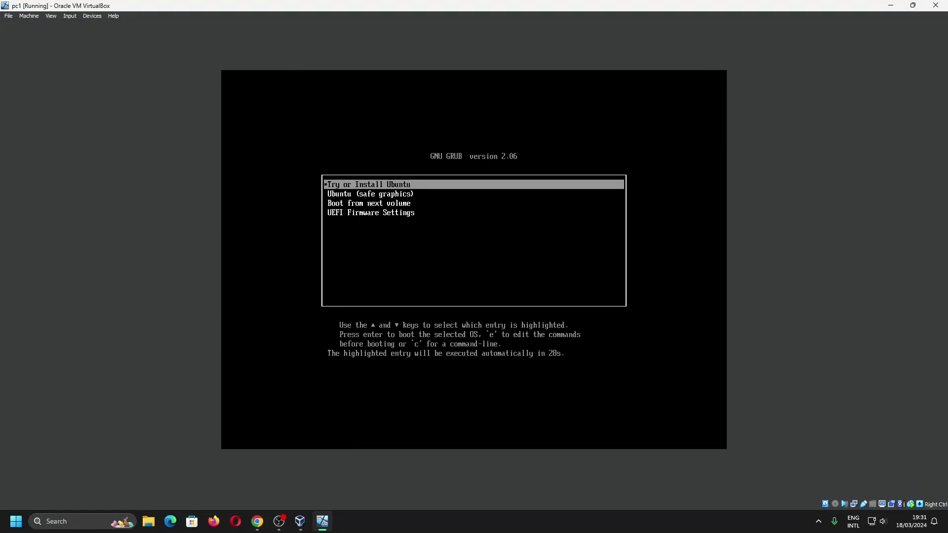
Boot with the Try or Install Ubuntu entry and close the Welcome to Ubuntu installer
key(Down)
key(Up)
key(Return)
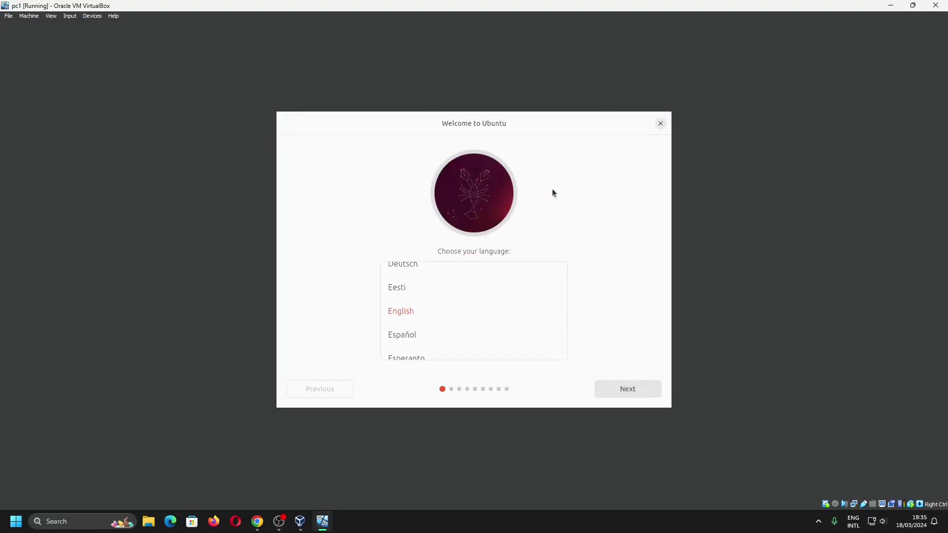
click(660, 125)
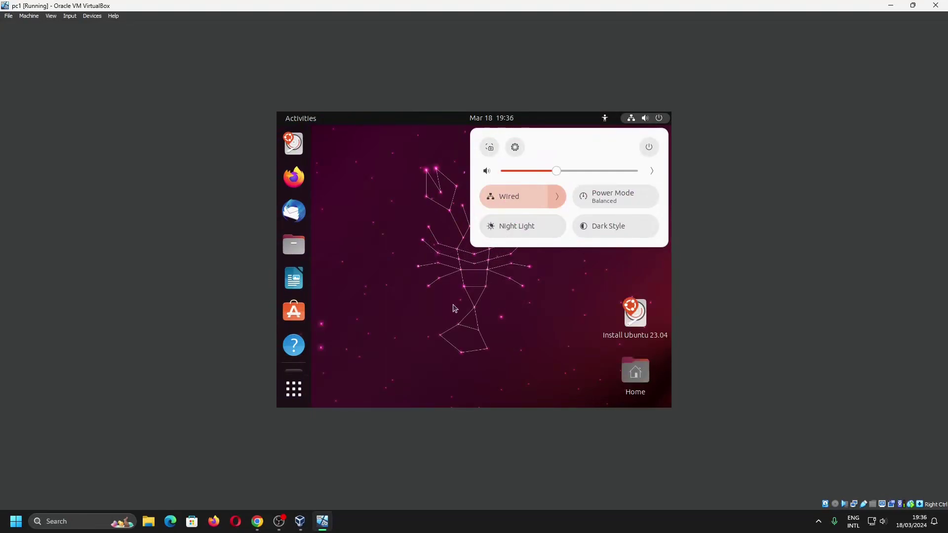
click(476, 269)
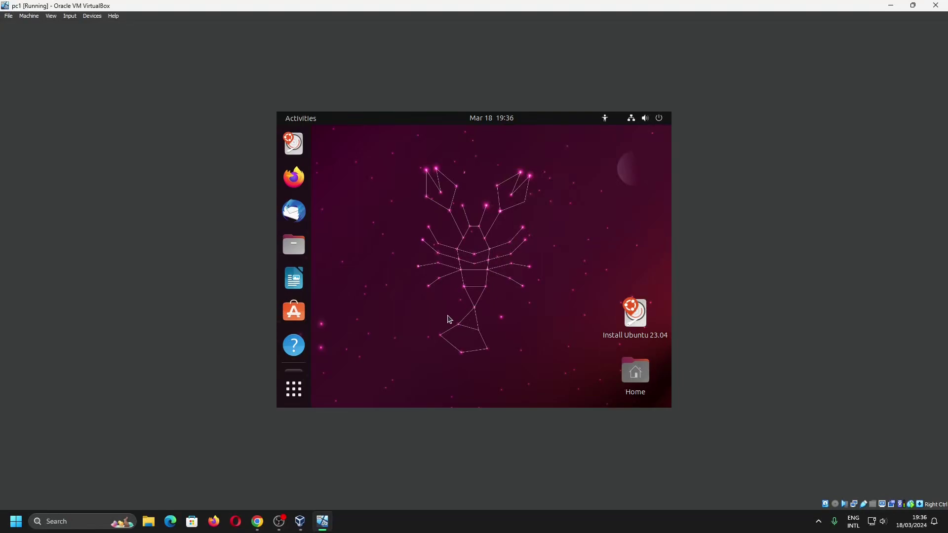
click(657, 120)
click(459, 279)
click(657, 120)
click(650, 147)
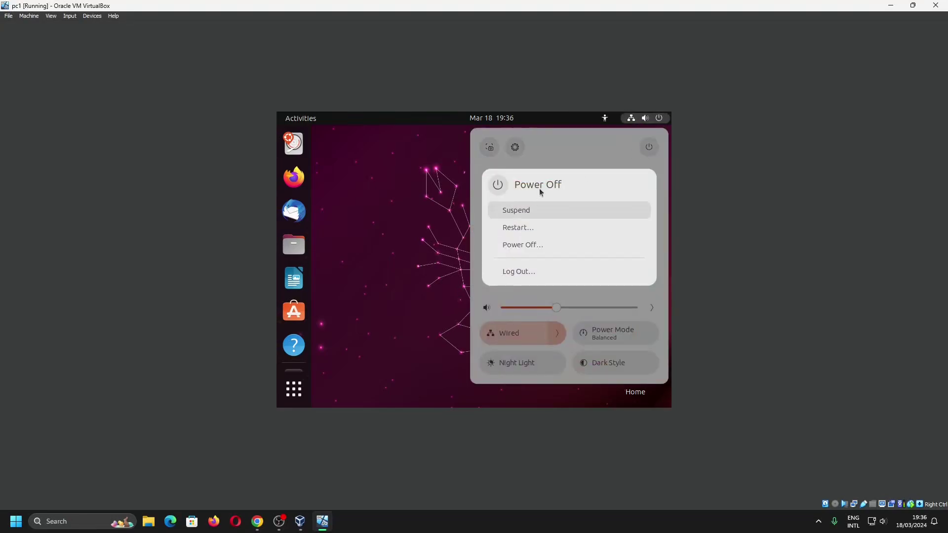
click(510, 249)
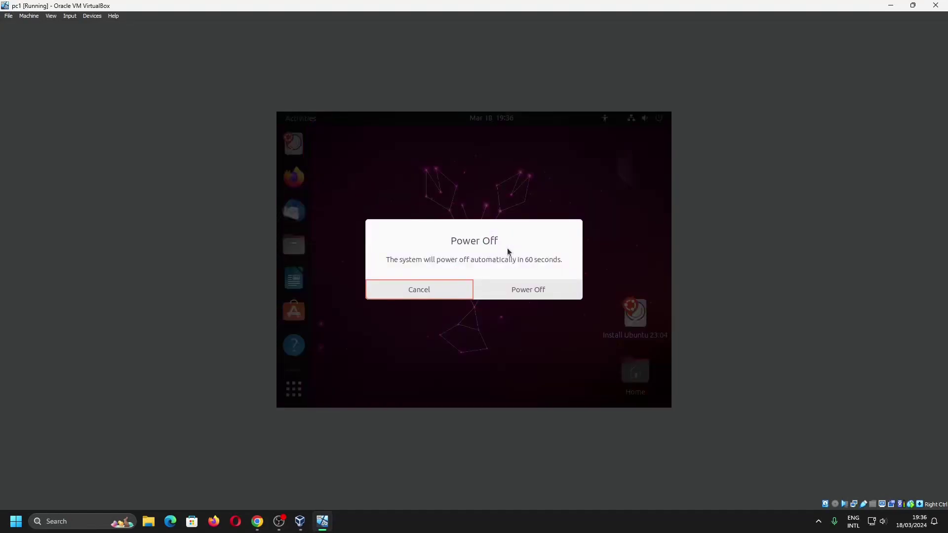
click(455, 289)
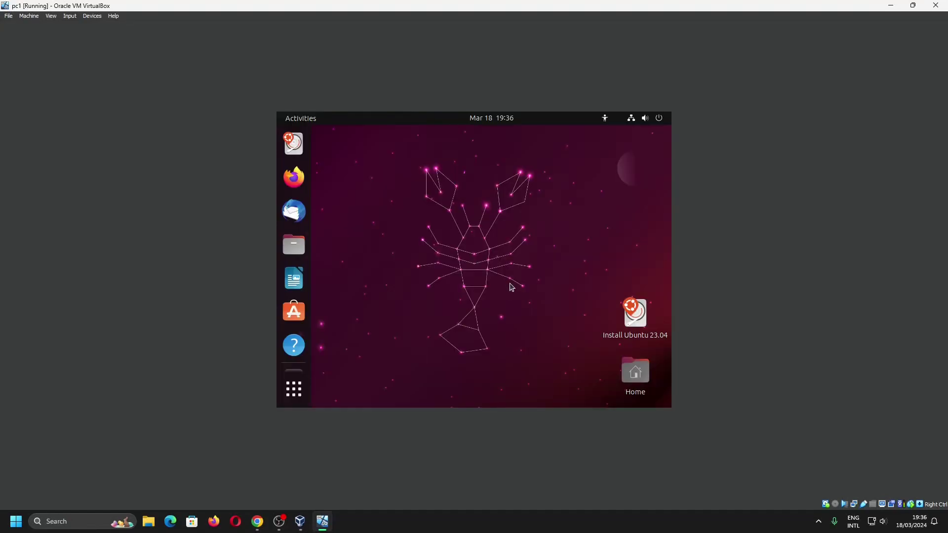